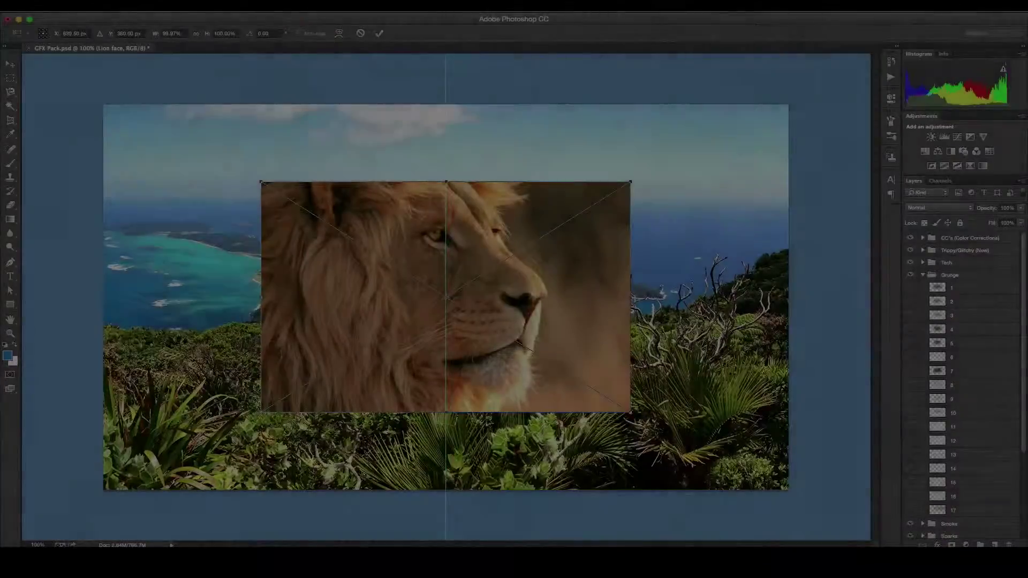
Scale the lion photo up to about 186% and nudge it down so it covers the landscape.
left_click_drag(631, 182, 788, 104)
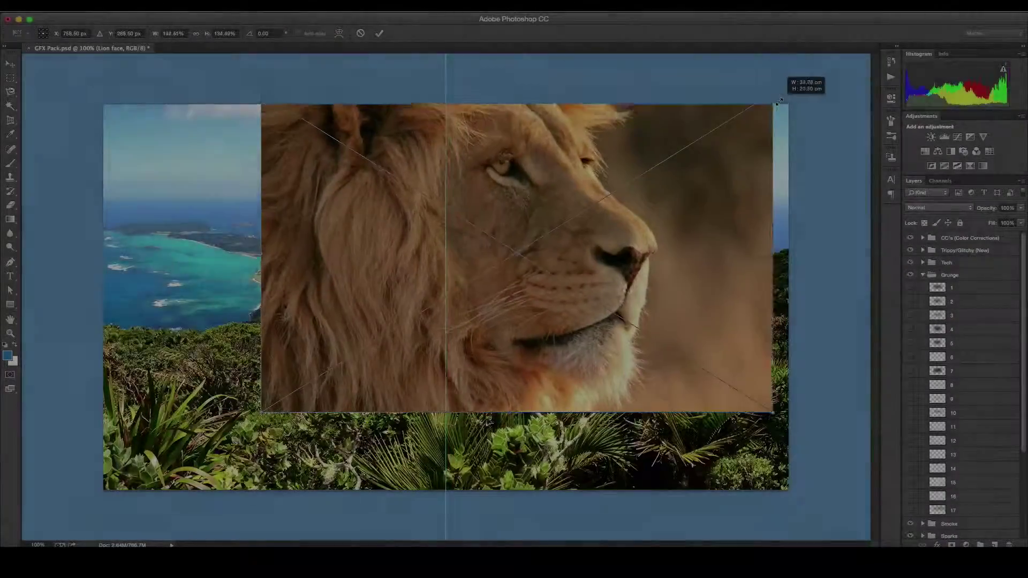
left_click_drag(260, 412, 104, 489)
left_click_drag(257, 287, 256, 323)
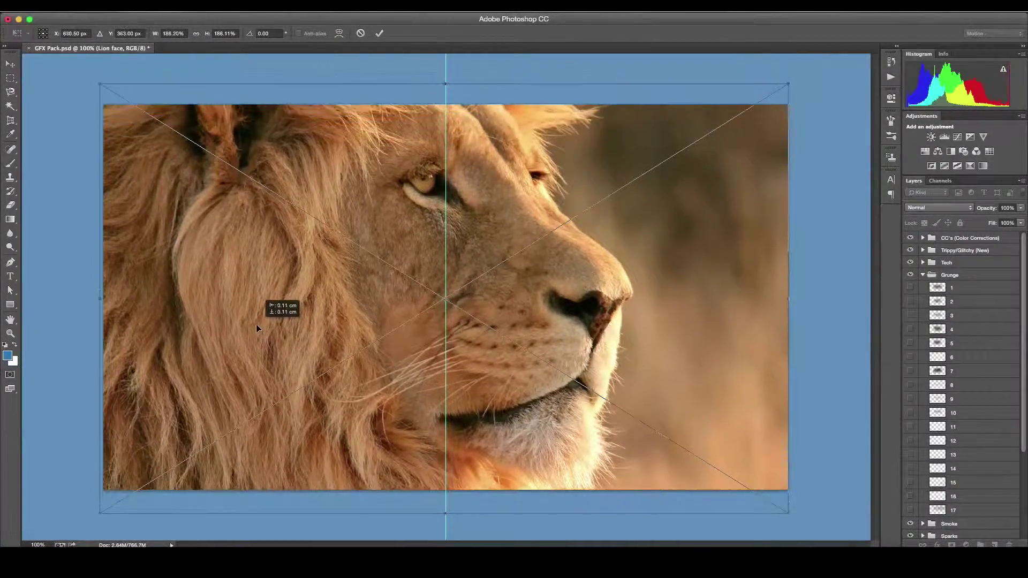
key("Return")
Compare several colour-correction presets, then leave only the Dark Style CC grade on.
key("t")
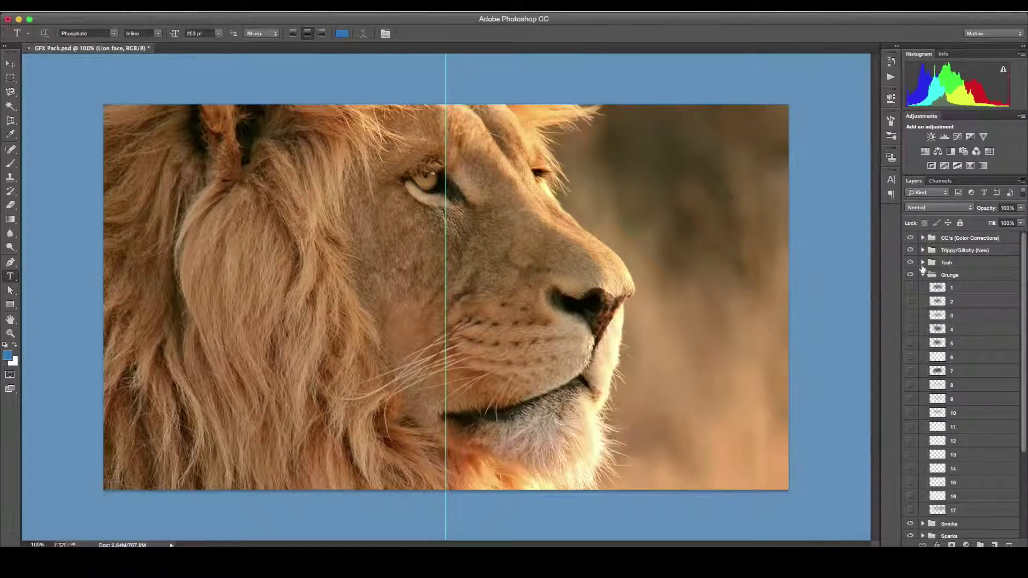
left_click(923, 274)
left_click(922, 237)
left_click(910, 275)
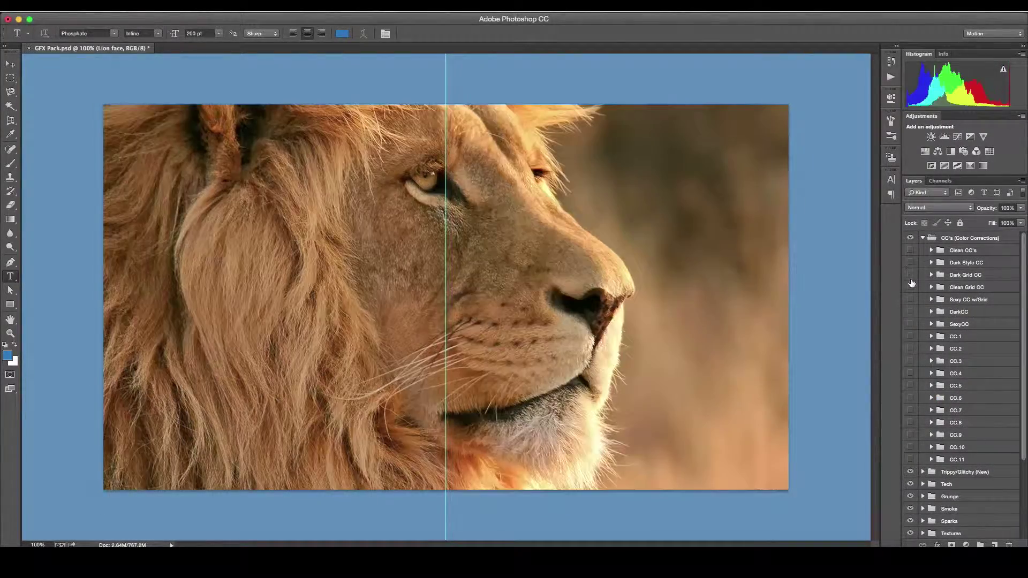
left_click(910, 287)
left_click(910, 312)
left_click(910, 324)
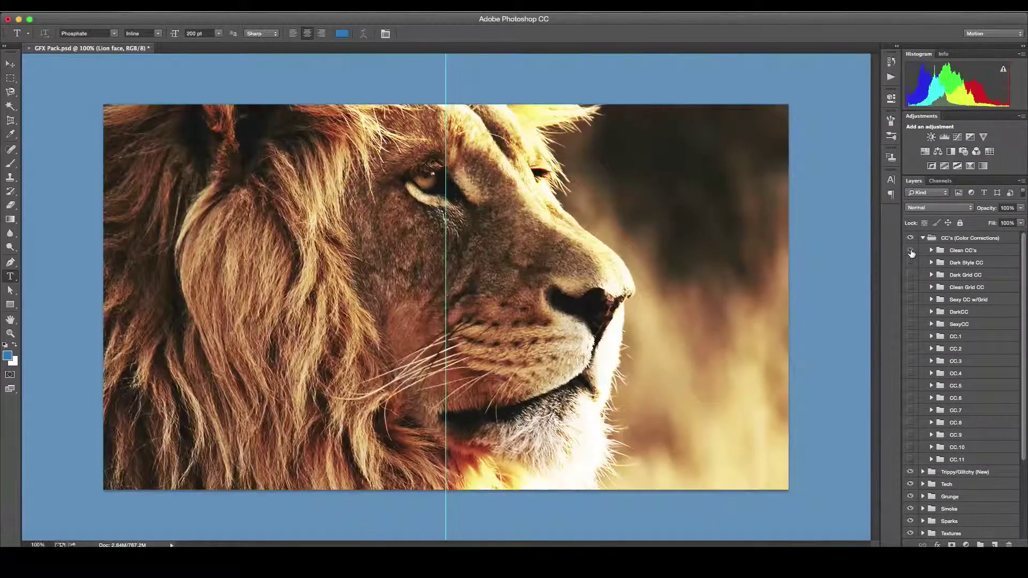
left_click(911, 262)
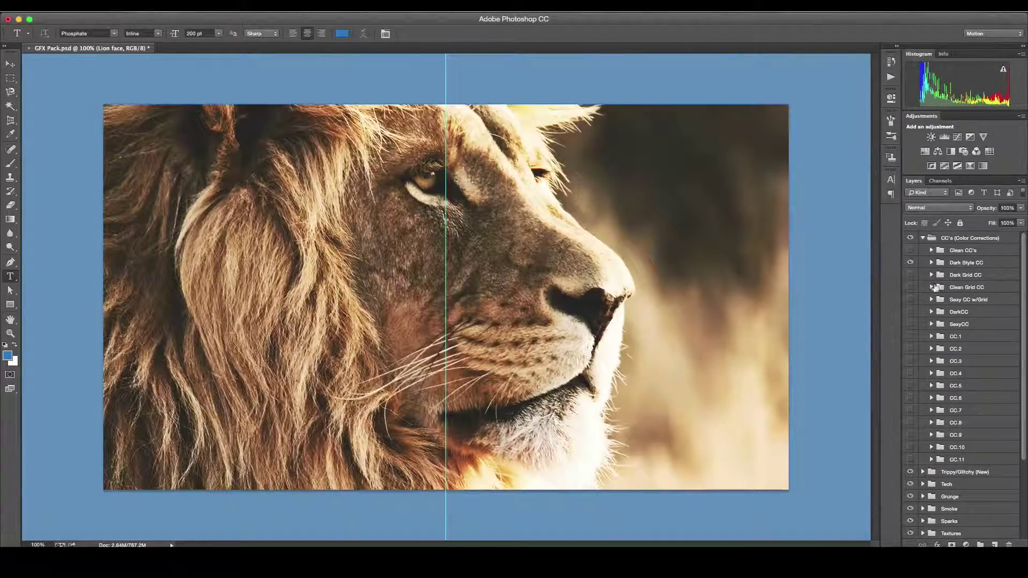
left_click(922, 238)
Reposition the top smoke overlay on the lion photo with the Move tool.
left_click(923, 287)
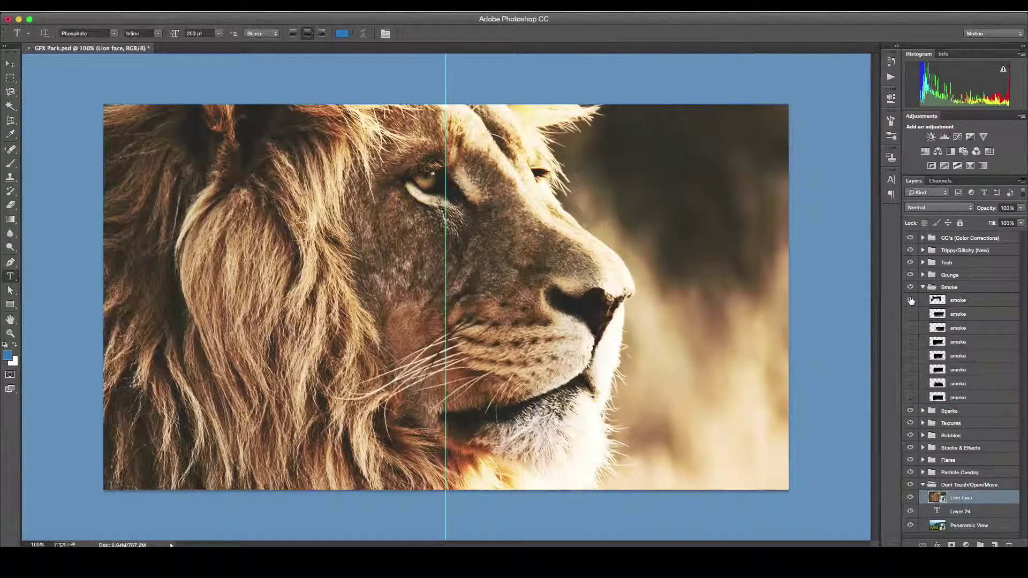
left_click(10, 65)
left_click(959, 300)
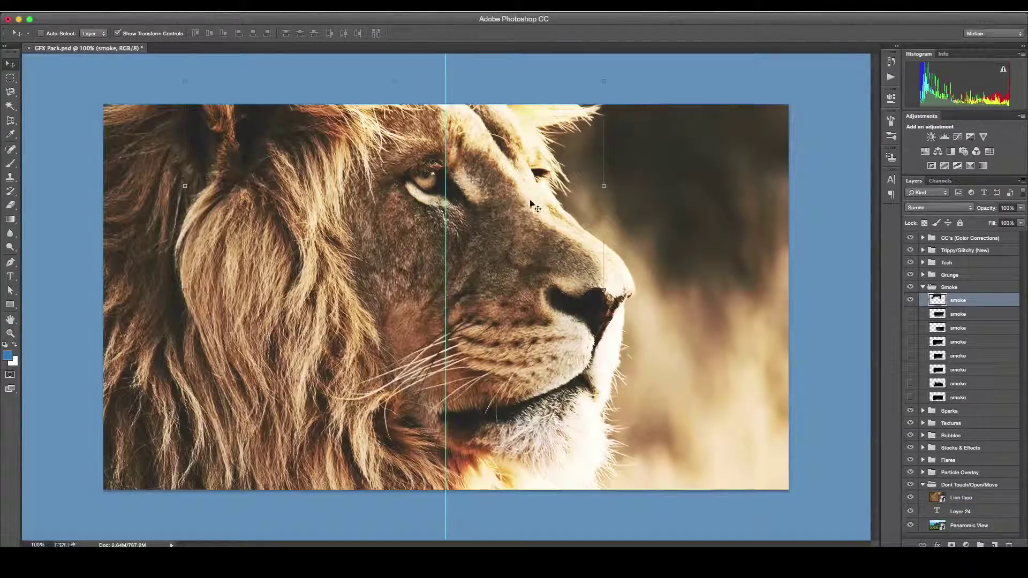
left_click_drag(536, 208, 654, 195)
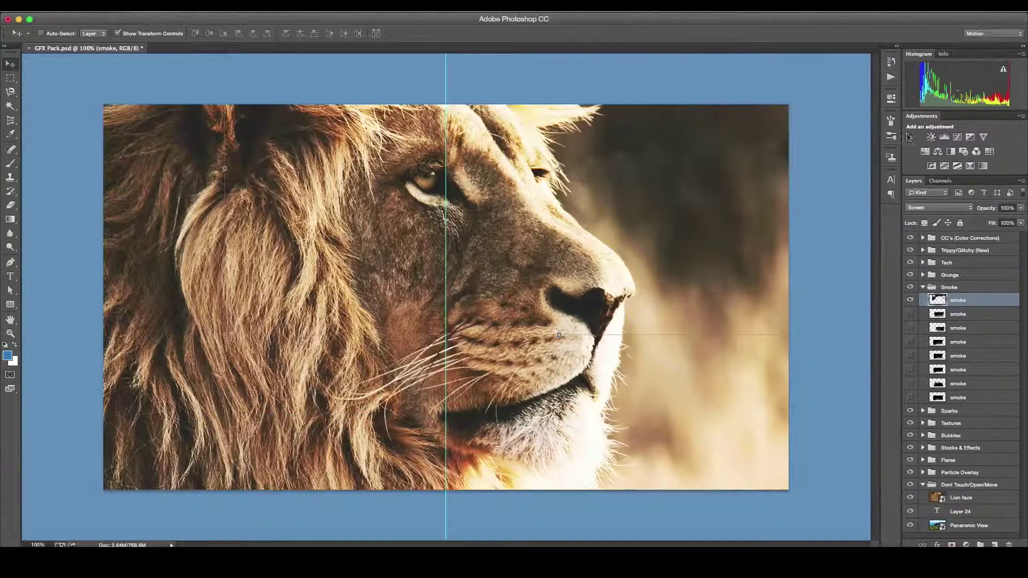
Stretch the second smoke layer across the upper right and lower its opacity.
left_click(910, 315)
left_click(958, 315)
key("ctrl+t")
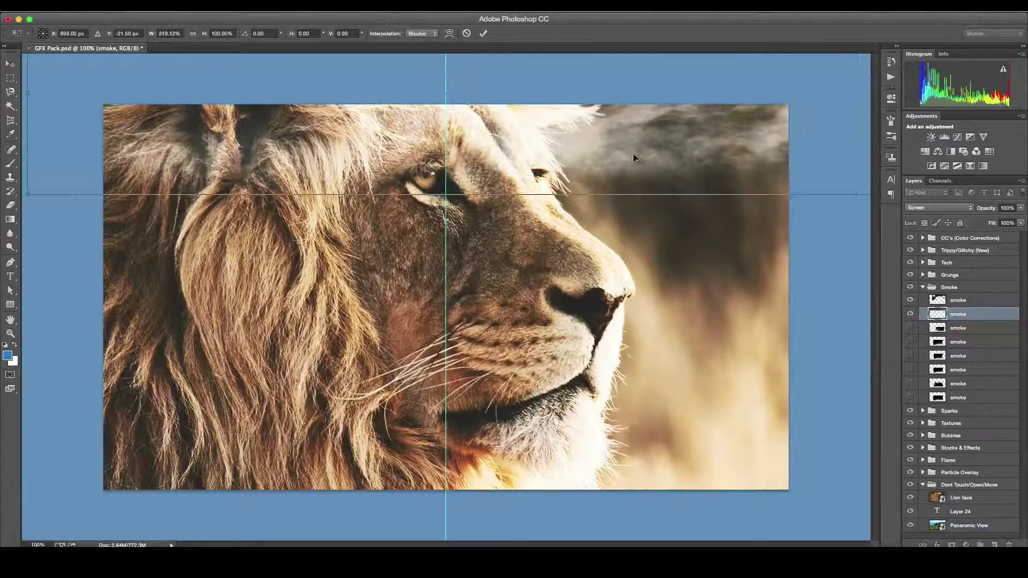
mouse_move(634, 156)
left_mouse_down()
mouse_move(719, 100)
mouse_move(443, 225)
left_mouse_up()
left_click(1021, 208)
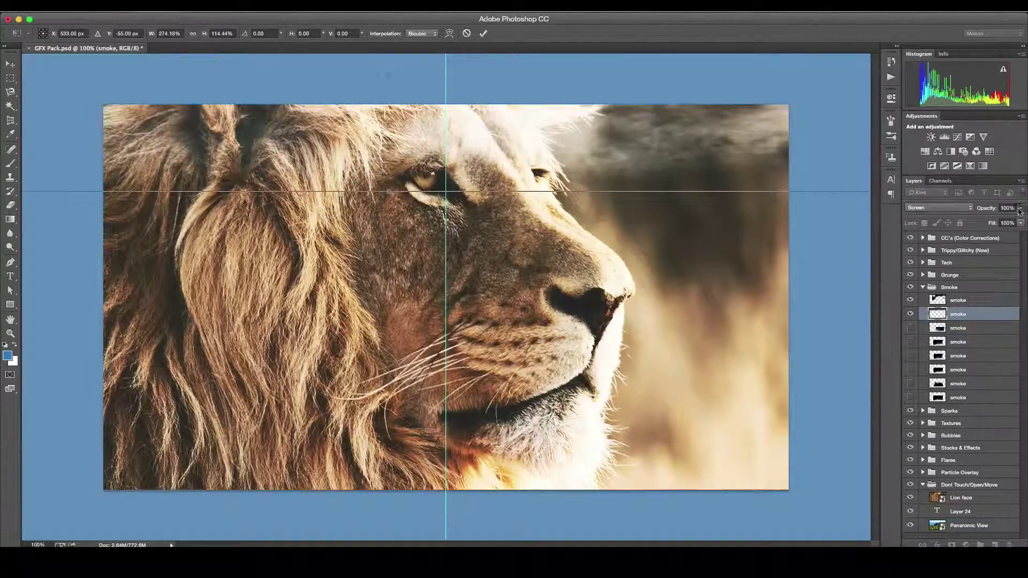
left_click_drag(1021, 218, 1002, 220)
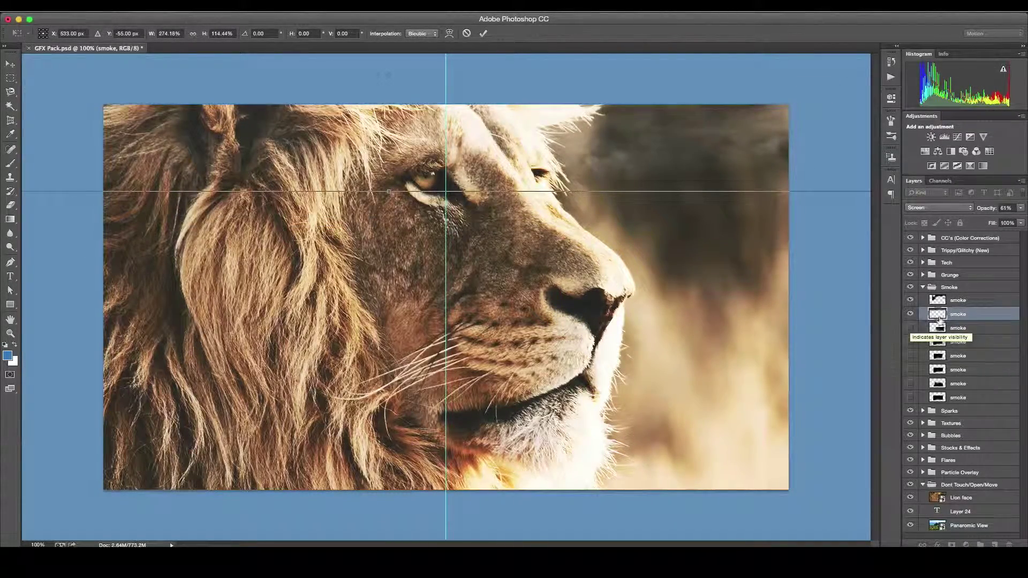
key("Return")
Show another smoke layer and shift it along the bottom of the photo.
left_click(911, 356)
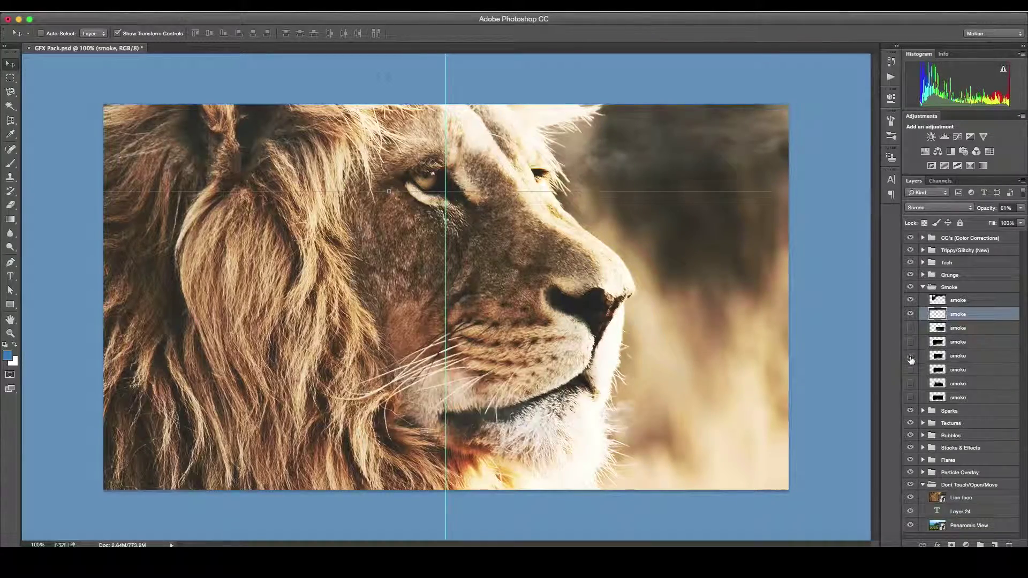
left_click(911, 369)
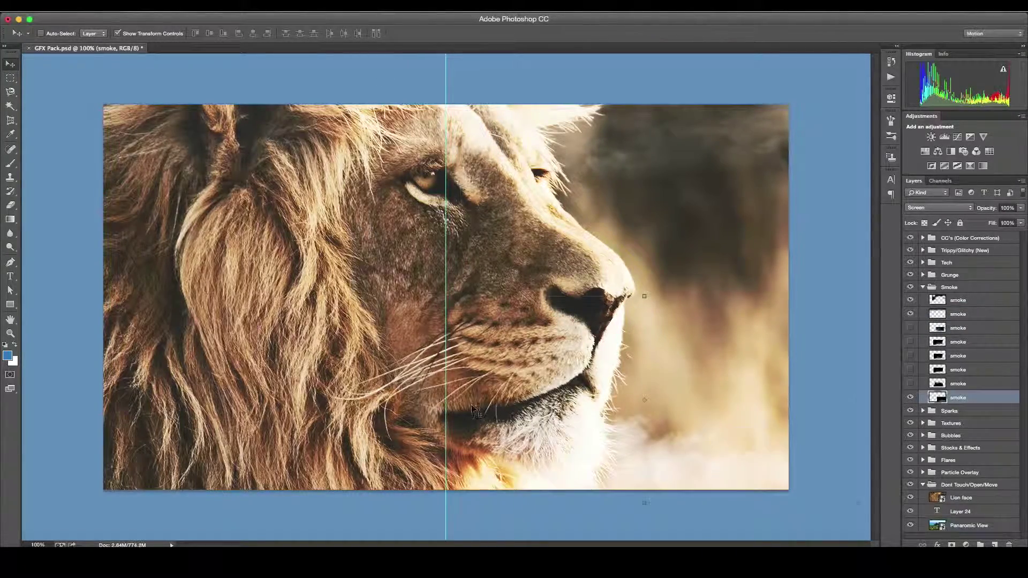
key("ctrl+t")
mouse_move(555, 398)
left_mouse_down()
mouse_move(284, 396)
mouse_move(689, 384)
mouse_move(592, 417)
left_mouse_up()
key("Return")
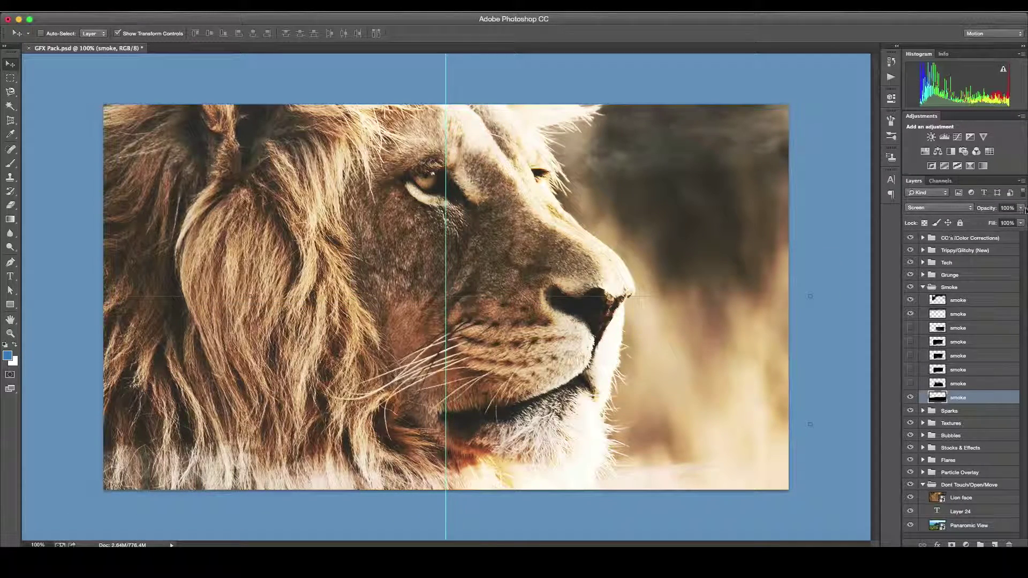
left_click(924, 287)
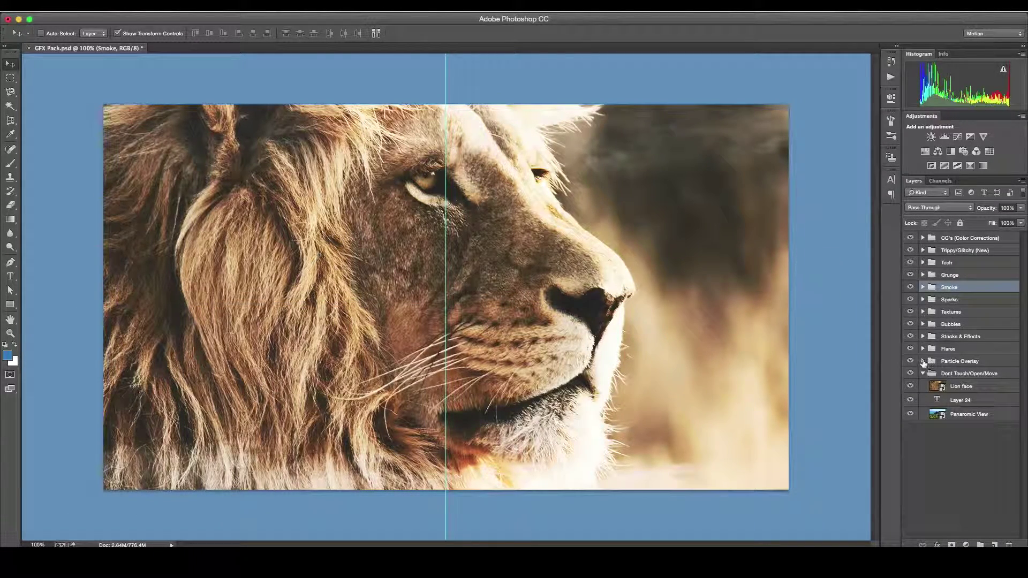
Show grunge texture 2 at 26% opacity and move it up and left.
left_click(922, 274)
left_click(911, 303)
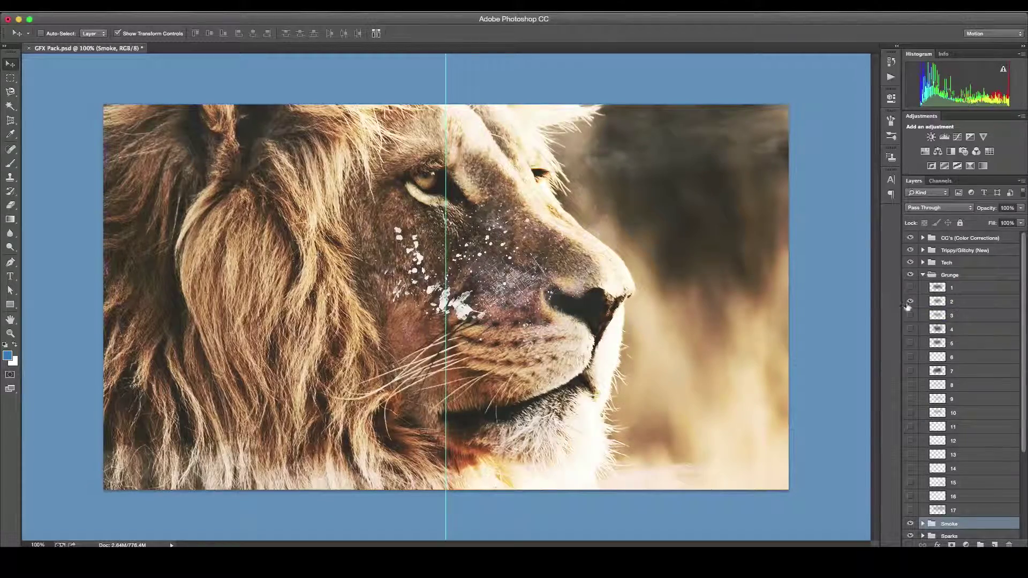
left_click(965, 302)
key("ctrl+t")
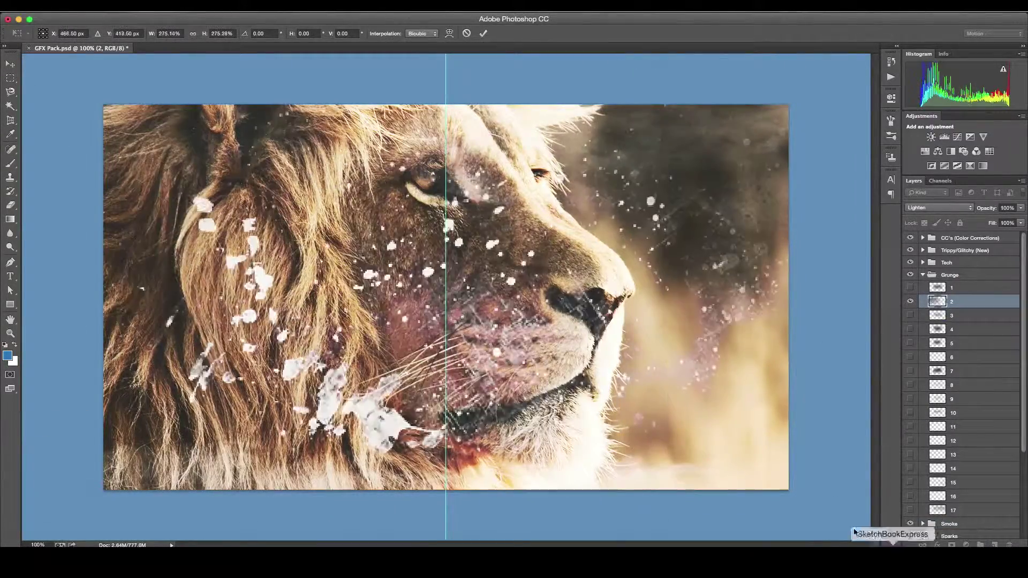
key("2")
key("6")
left_click_drag(593, 279, 305, 160)
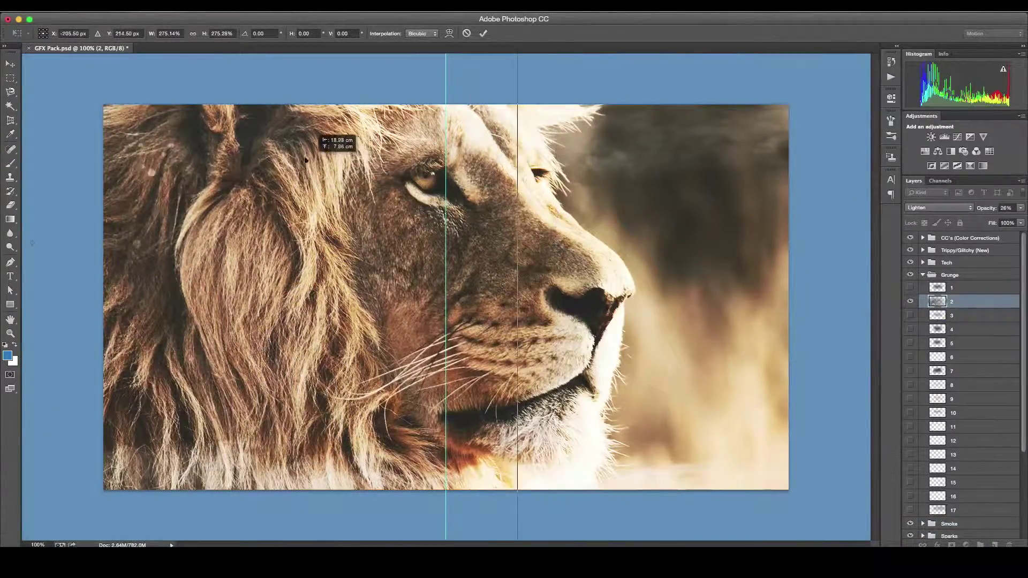
key("Return")
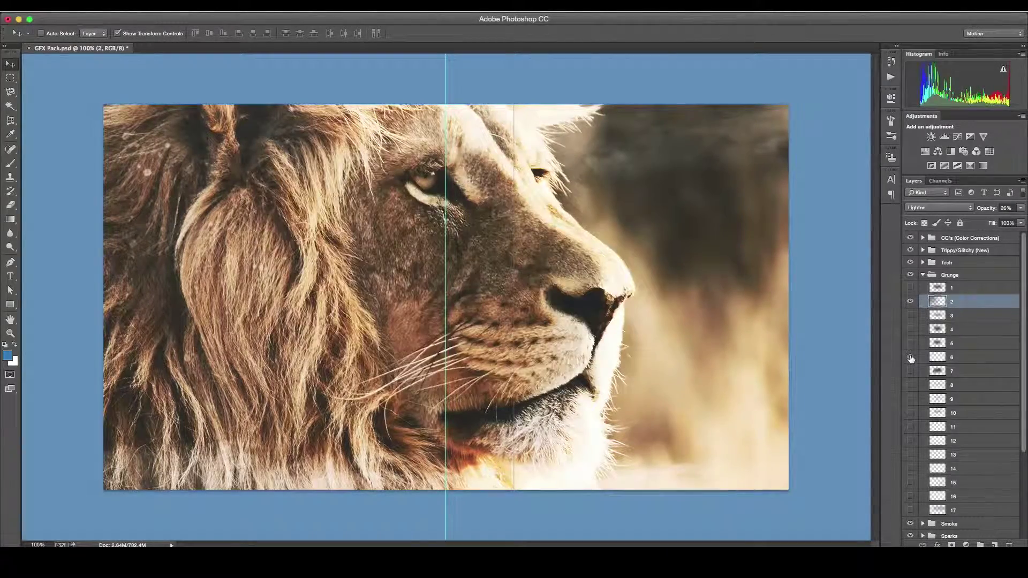
Show grunge texture 8 and move it down over the photo.
left_click(910, 358)
left_click(911, 386)
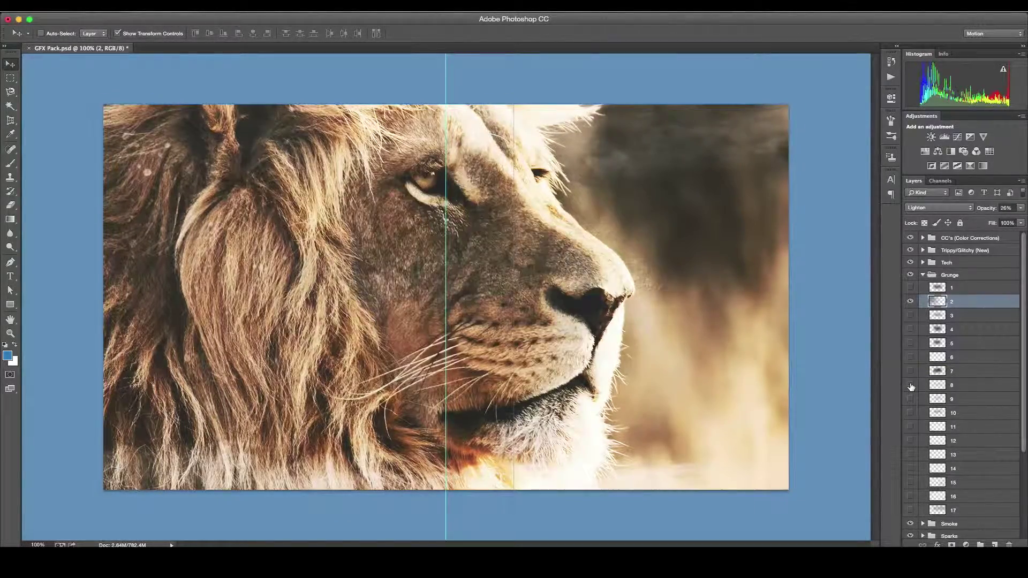
left_click(561, 272, "ctrl")
key("ctrl+t")
left_click_drag(446, 335, 447, 512)
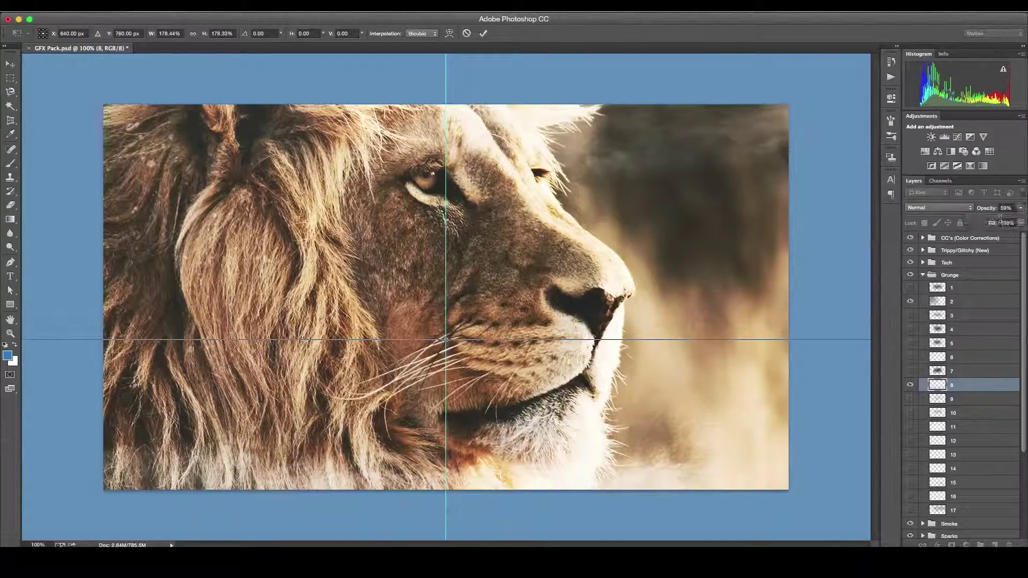
key("Return")
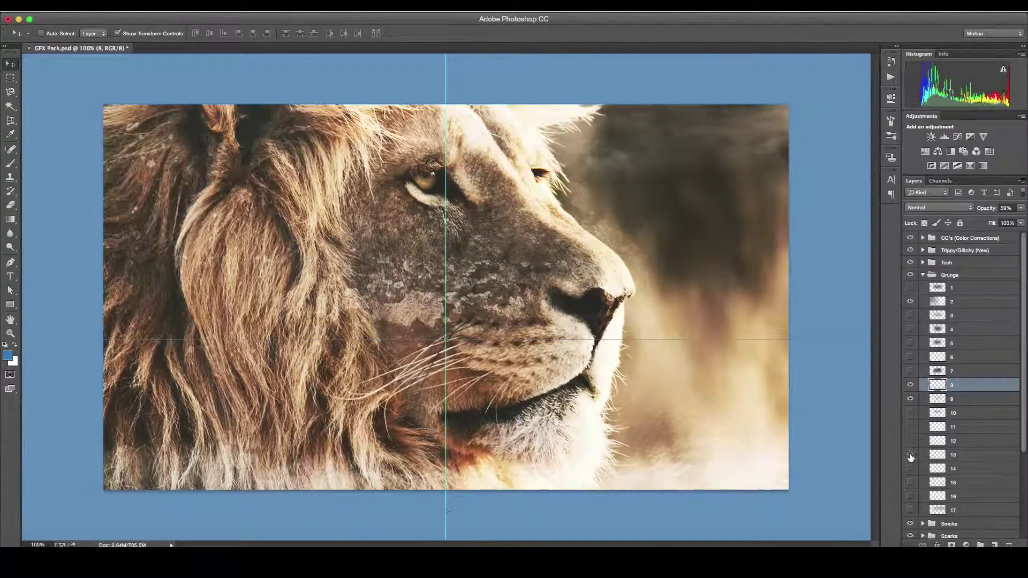
Stretch grunge texture 15 wider, rotate it about 90° and shift it left.
left_click(911, 455)
left_click(910, 456)
left_click(910, 483)
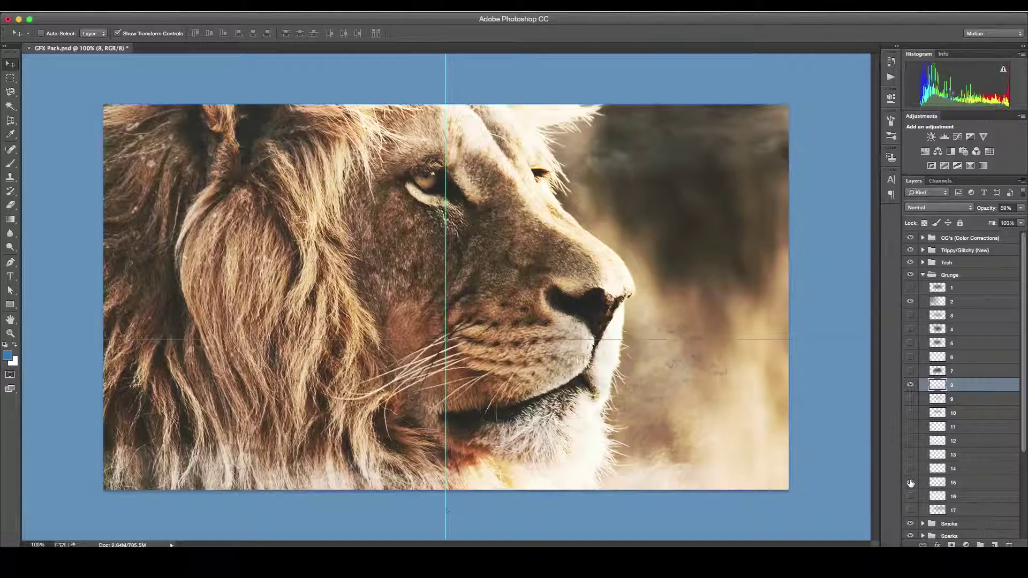
left_click(959, 482)
key("ctrl+t")
left_click_drag(470, 305, 675, 451)
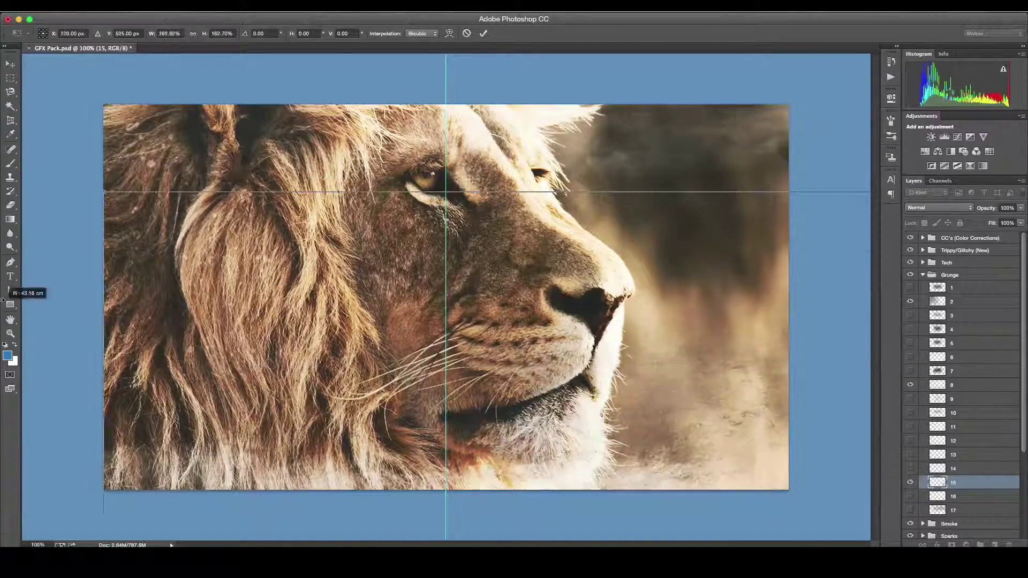
mouse_move(676, 451)
left_mouse_down()
mouse_move(467, 407)
mouse_move(185, 434)
mouse_move(345, 343)
left_mouse_up()
left_click_drag(792, 251, 981, 112)
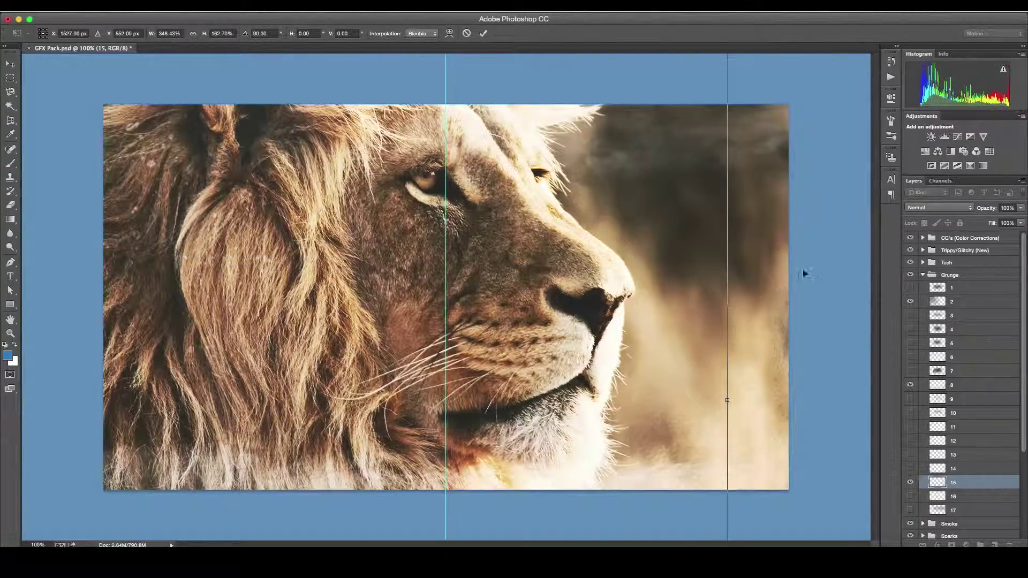
left_click_drag(804, 274, 38, 185)
Place an offset copy of grunge texture 15 at 62% opacity.
key("Return")
right_click(968, 485)
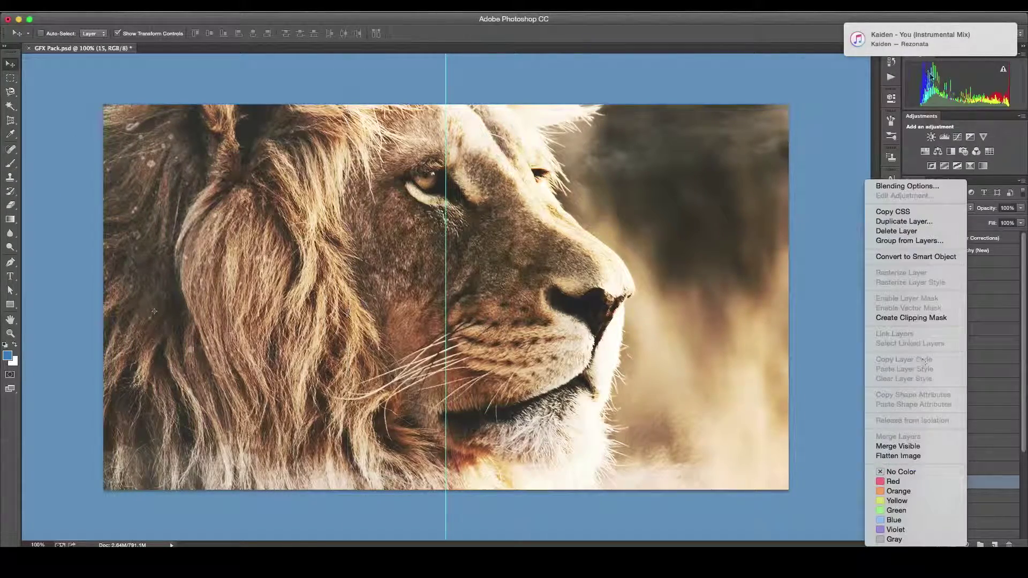
left_click(963, 483)
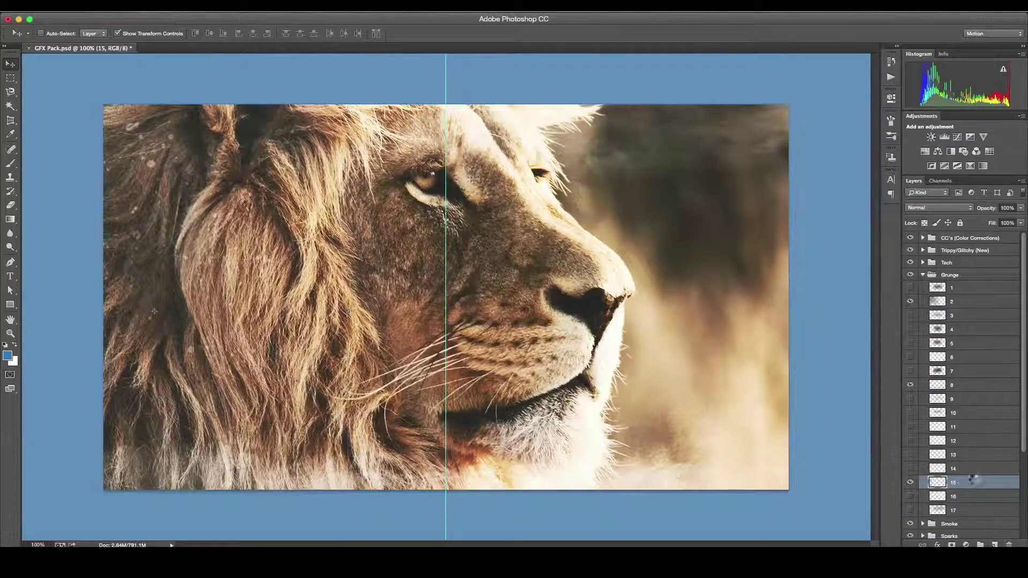
left_click_drag(764, 396, 702, 204)
left_click_drag(1021, 208, 1004, 224)
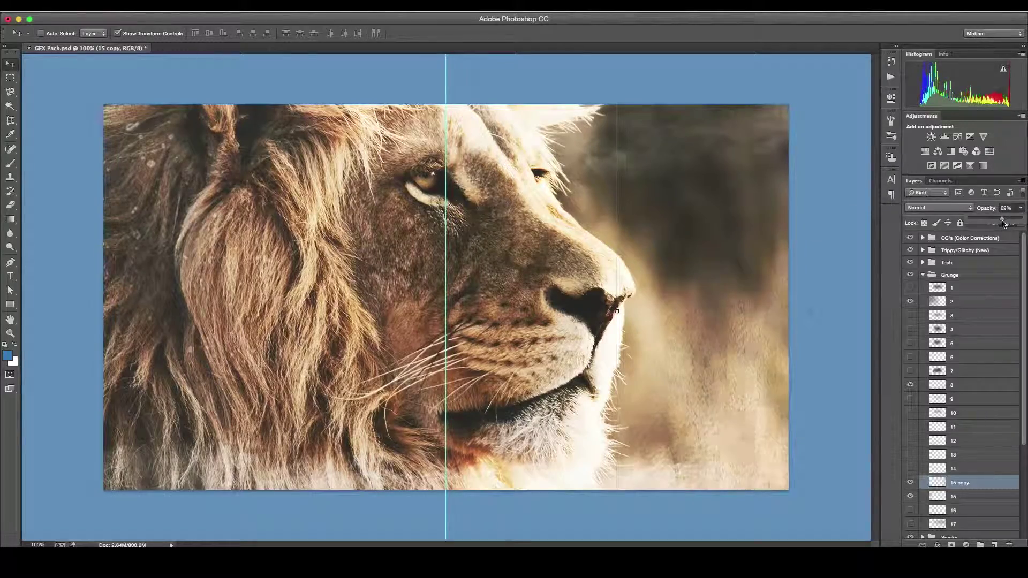
Show grunge texture 16, move it up and fade it to 38%.
scroll(957, 466, "down", 1)
left_click(910, 479)
left_click(958, 479)
mouse_move(764, 326)
left_mouse_down()
mouse_move(772, 145)
mouse_move(817, 89)
mouse_move(777, 172)
left_mouse_up()
left_click_drag(1021, 208, 990, 221)
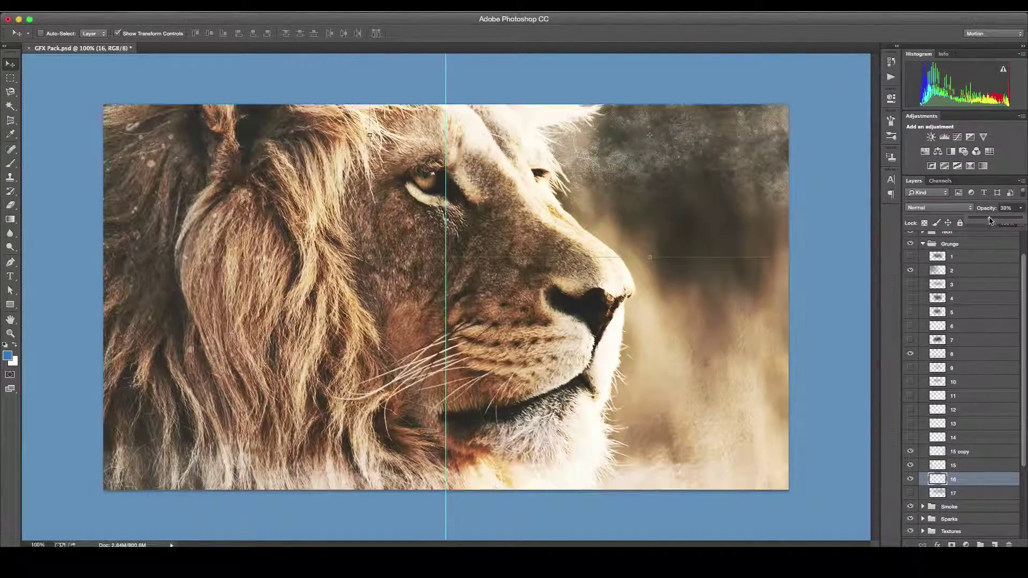
Show grunge texture 17, move it to the bottom and fade it to about half.
left_click(910, 493)
left_click(959, 494)
mouse_move(638, 284)
left_mouse_down()
mouse_move(493, 503)
mouse_move(490, 460)
left_mouse_up()
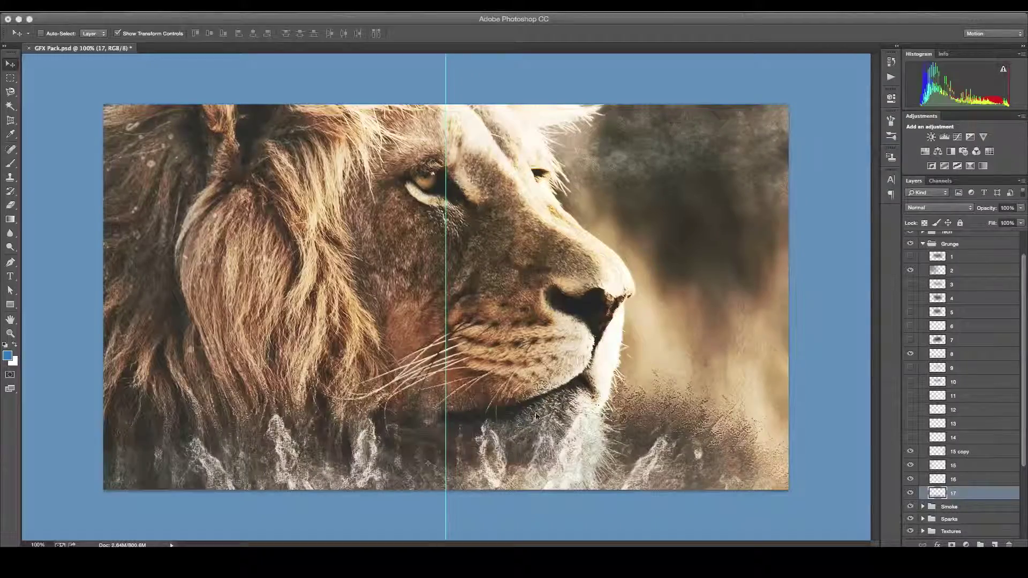
left_click_drag(584, 448, 590, 456)
left_click_drag(1021, 208, 1001, 217)
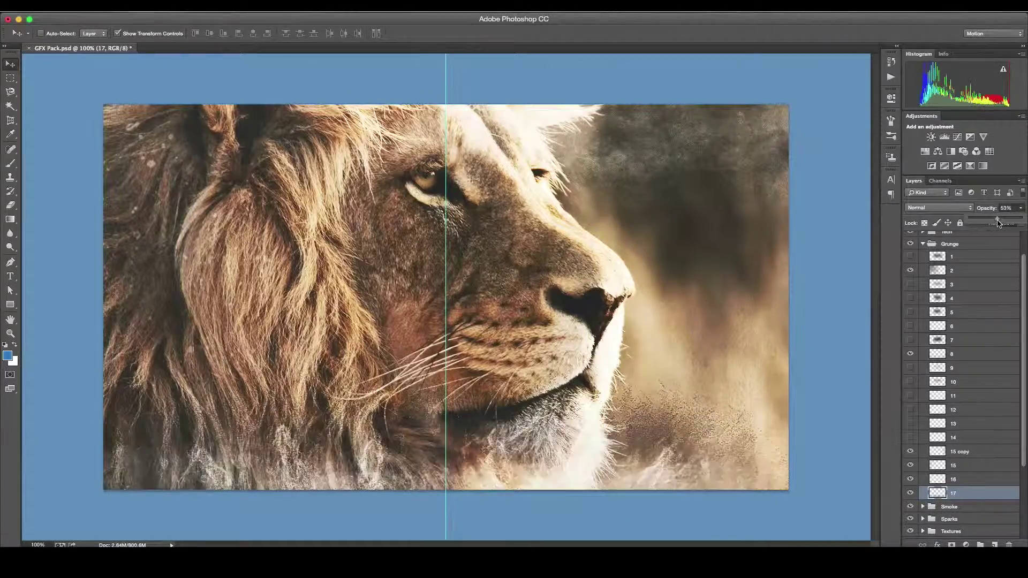
Set the Grunge group to 60% and texture 17 to 46%, then reveal Particle Overlay.
left_click(923, 275)
left_click(922, 275)
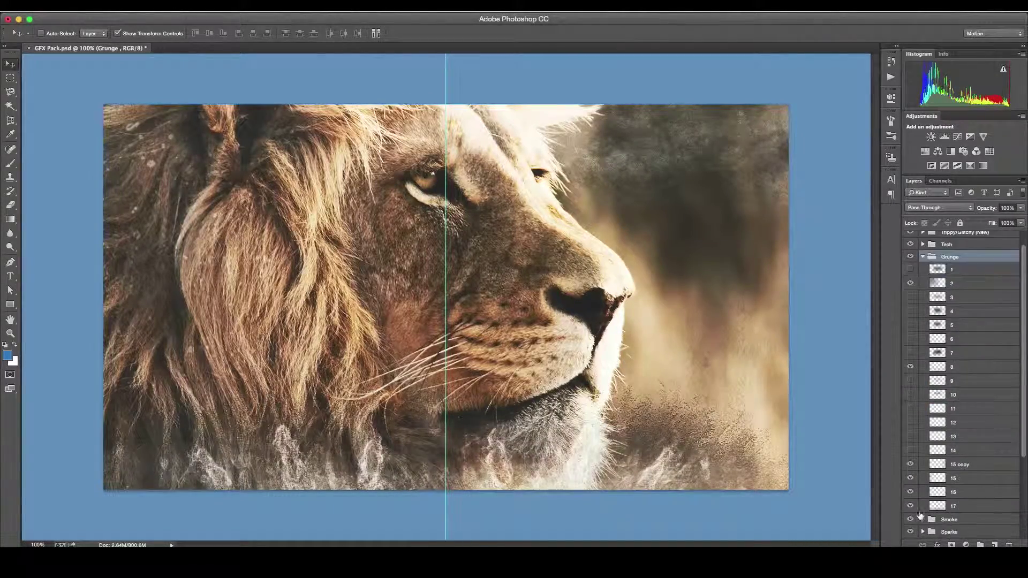
left_click_drag(1022, 208, 994, 222)
left_click(980, 507)
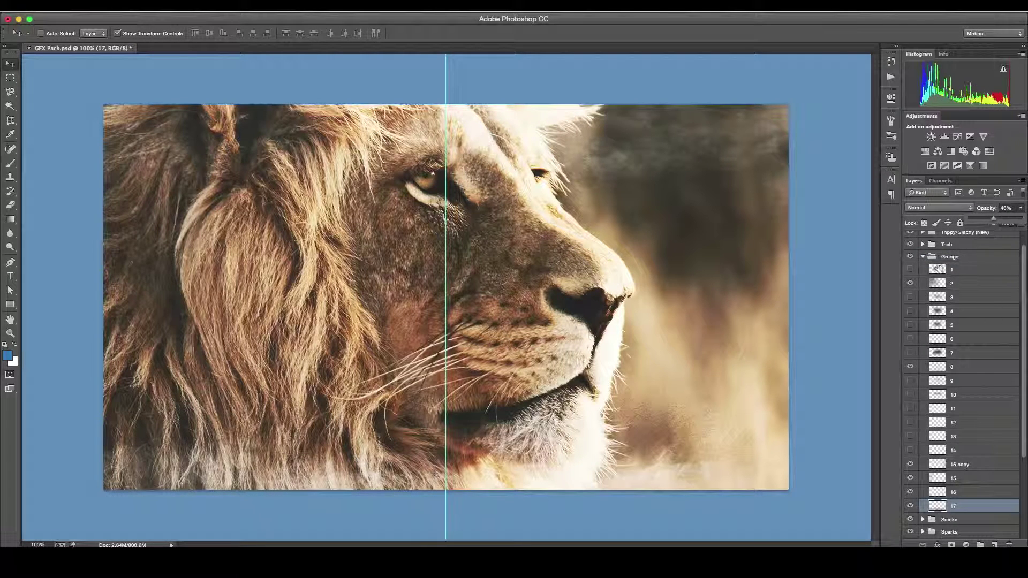
left_click(923, 256)
left_click(923, 361)
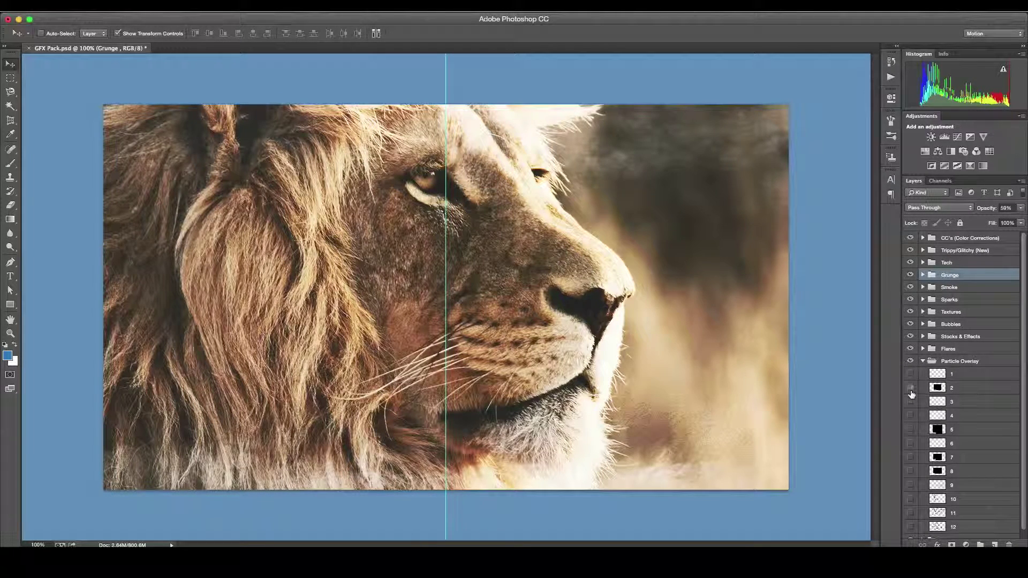
Show particle overlay 2 and enlarge it across the photo.
left_click(964, 388)
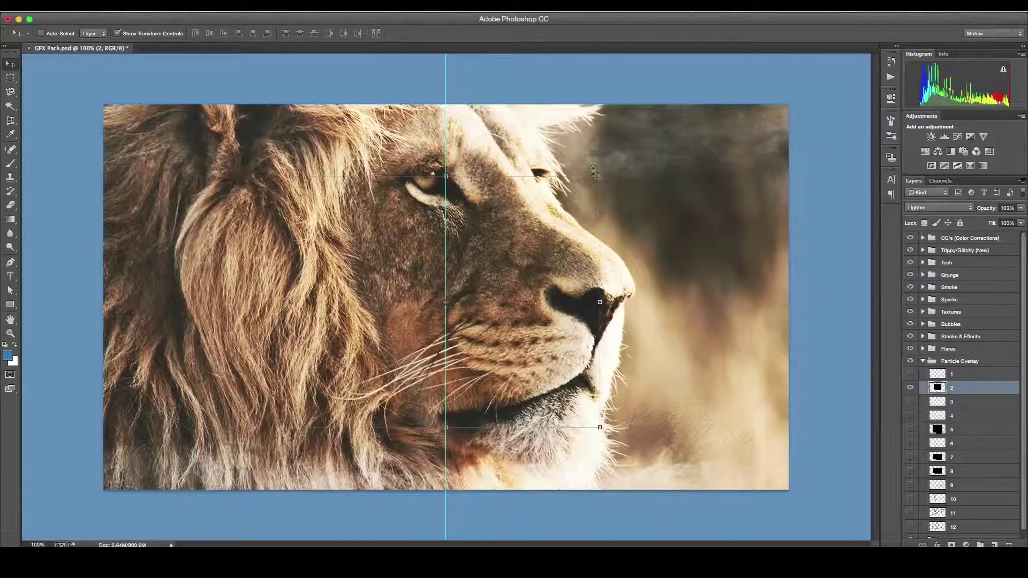
key("ctrl+t")
left_click_drag(443, 360, 449, 362)
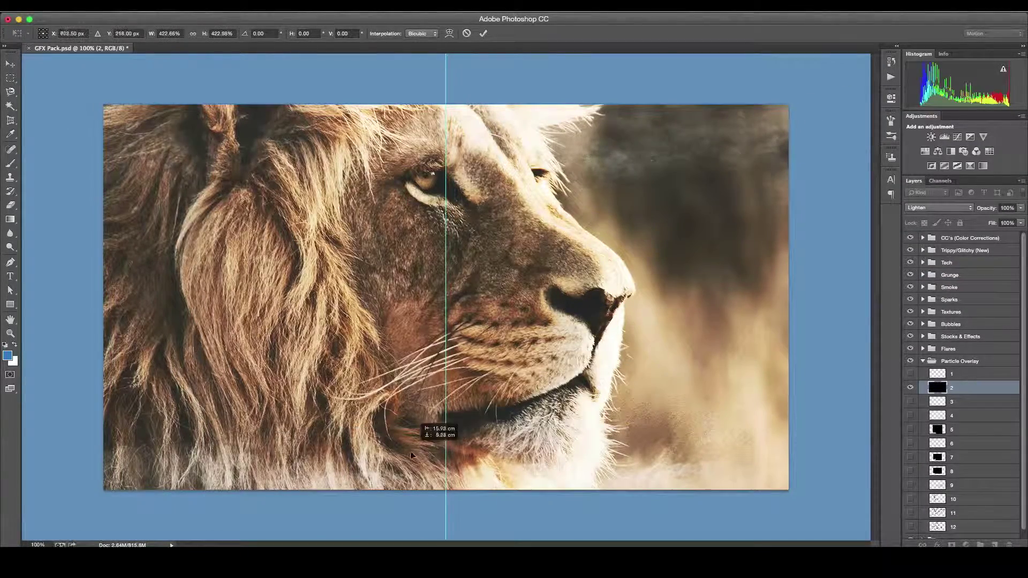
key("Return")
Show particle overlay 5 and move it right, then reveal the Stocks & Effects layers.
left_click(911, 402)
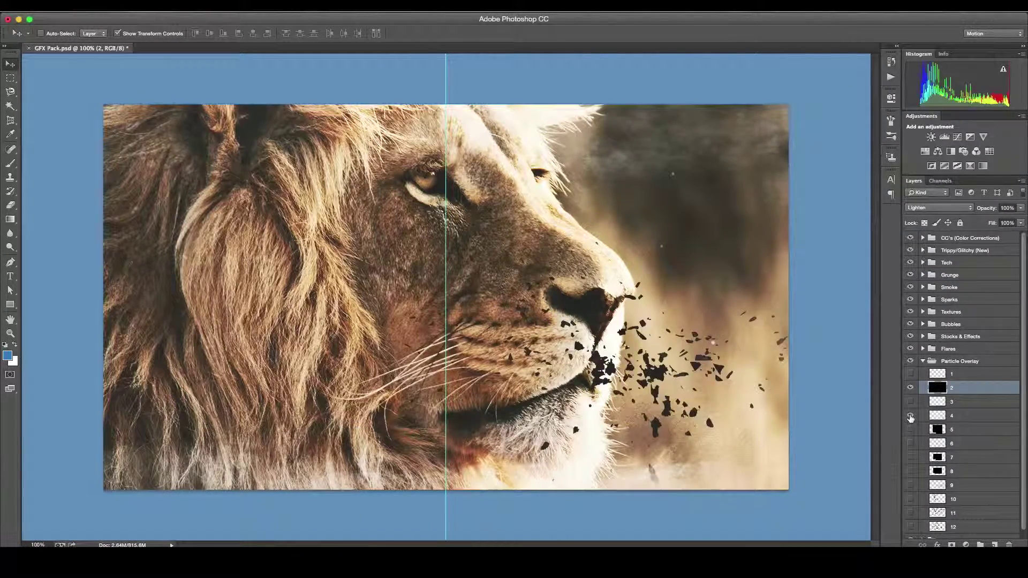
left_click(911, 429)
left_click(963, 430)
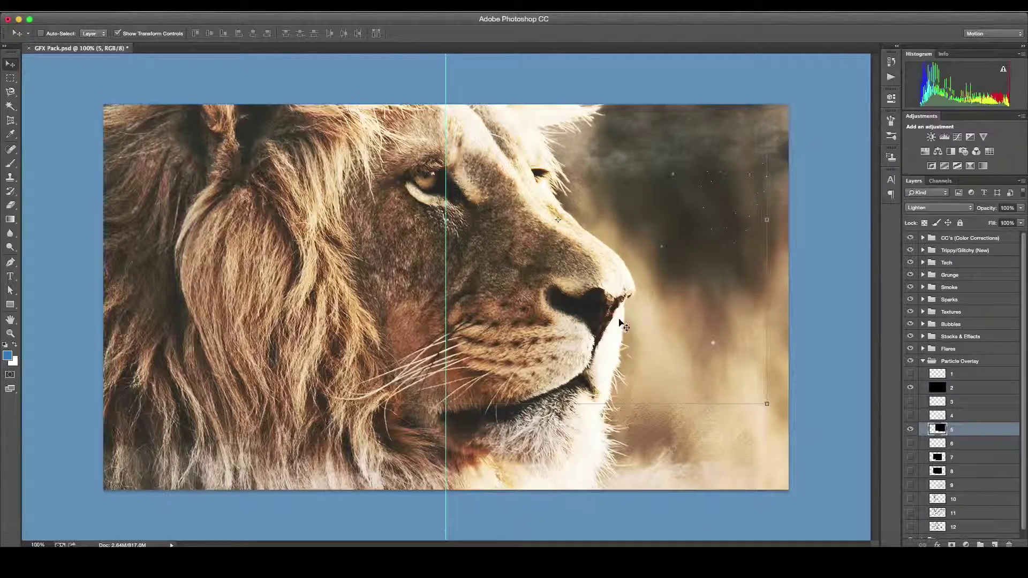
left_click_drag(269, 314, 702, 312)
key("Return")
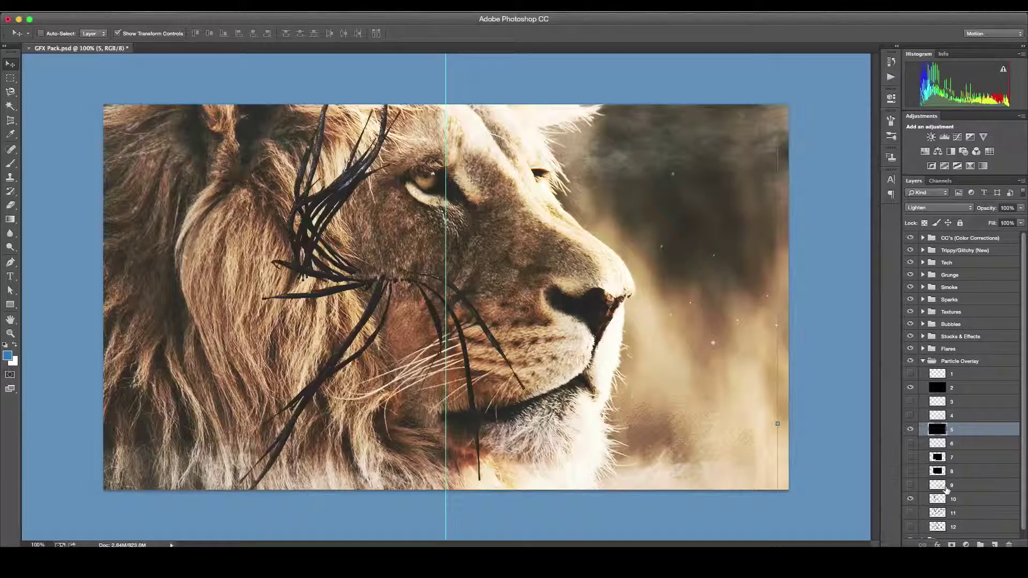
left_click(958, 361)
left_click(923, 361)
left_click(923, 337)
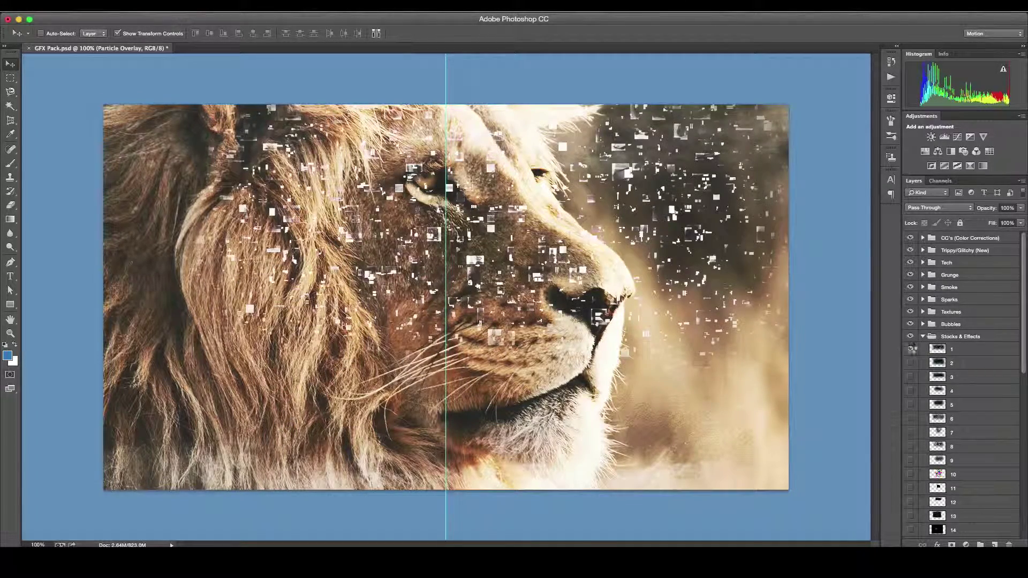
Compare the Clean CC's, CC.11, DarkCC and Clean Grid CC grades on the lion.
left_click(923, 336)
left_click(923, 238)
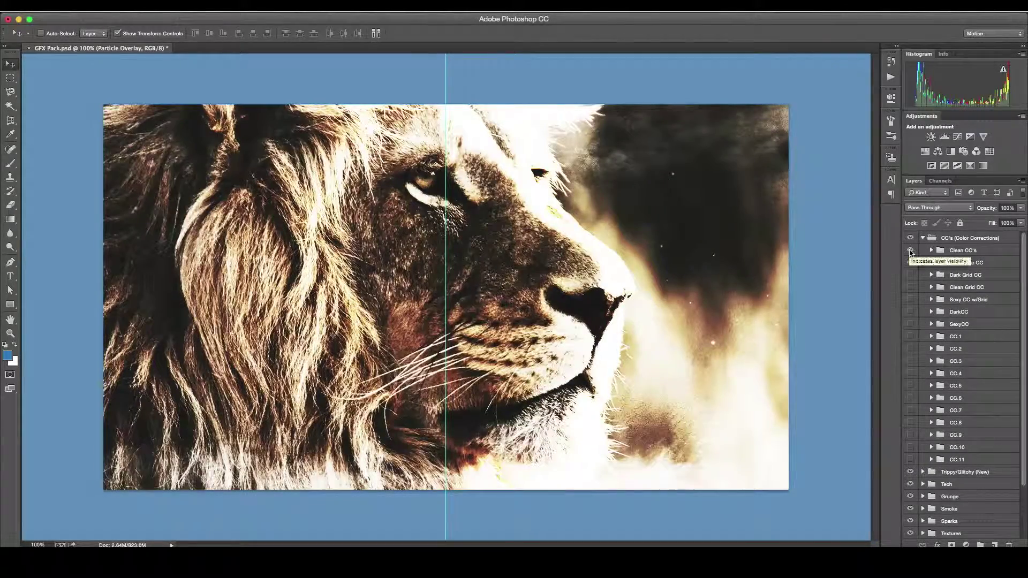
left_click(911, 250)
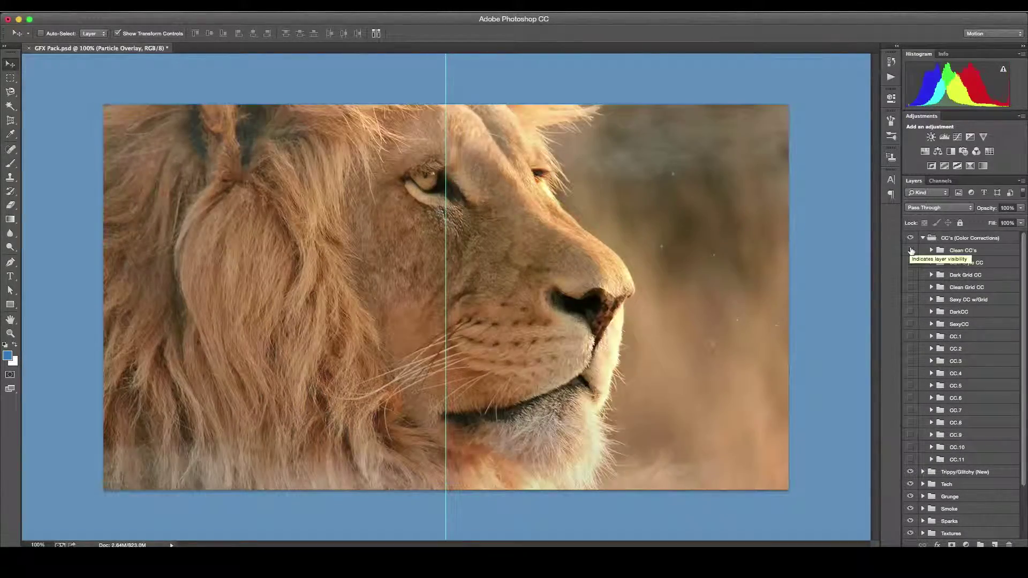
left_click(910, 250)
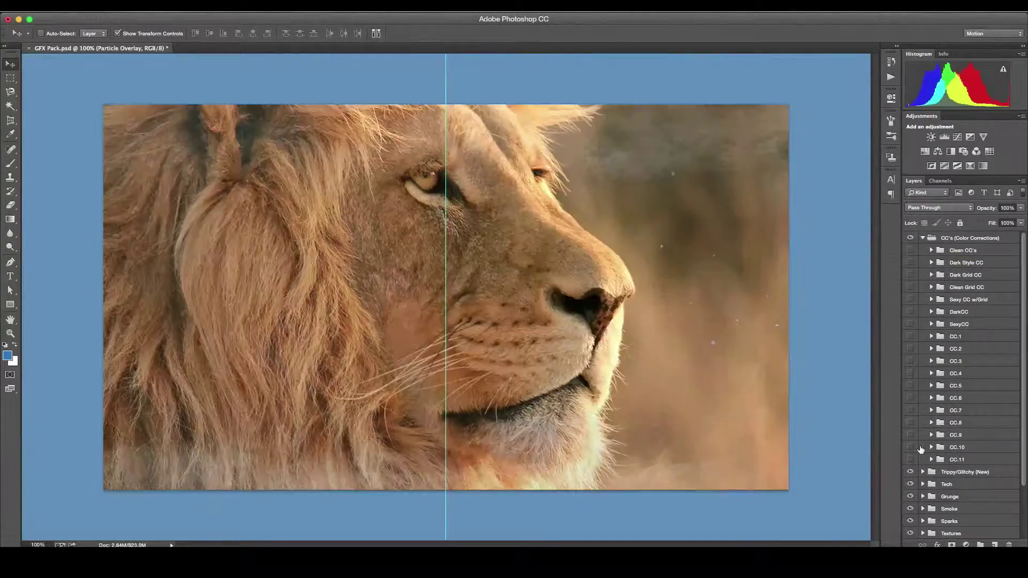
left_click(911, 459)
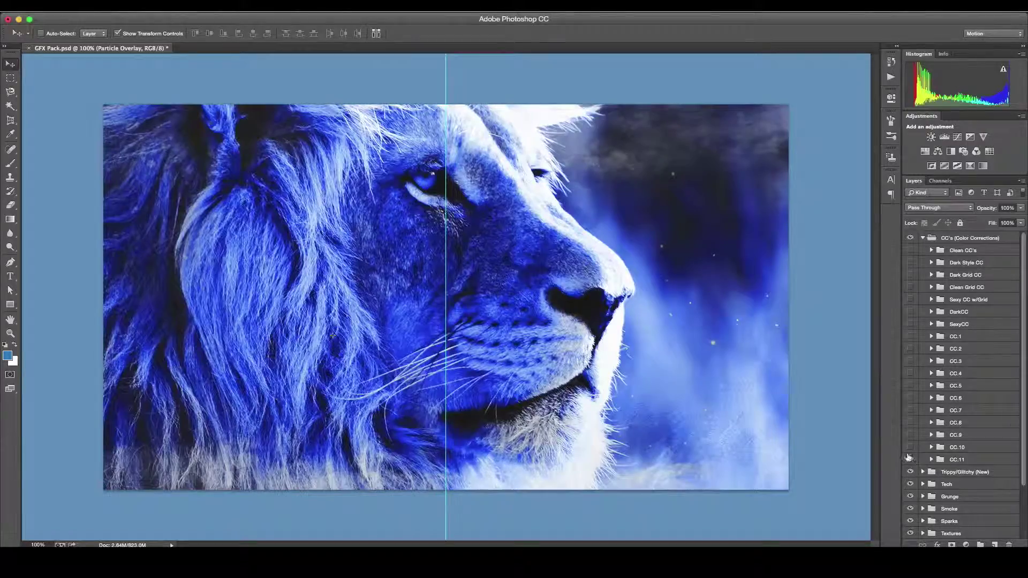
left_click(911, 460)
left_click(910, 324)
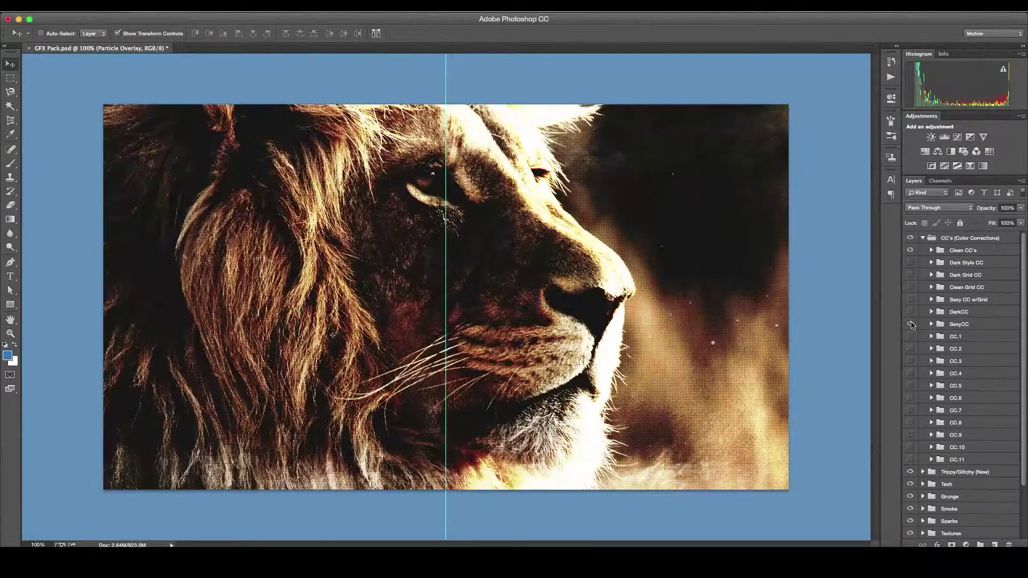
left_click(911, 250)
left_click(911, 324)
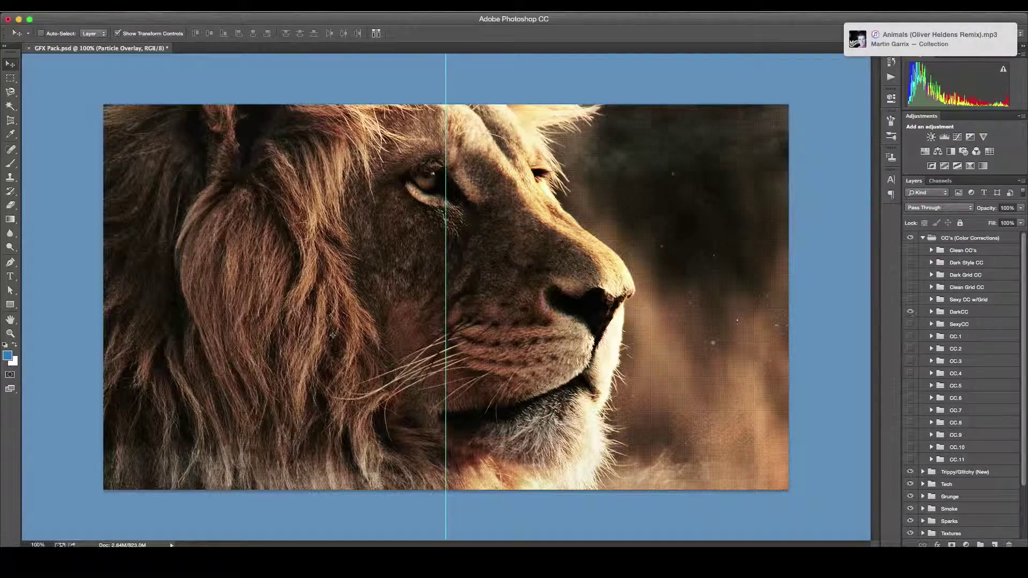
left_click(910, 312)
left_click(910, 287)
left_click(910, 312)
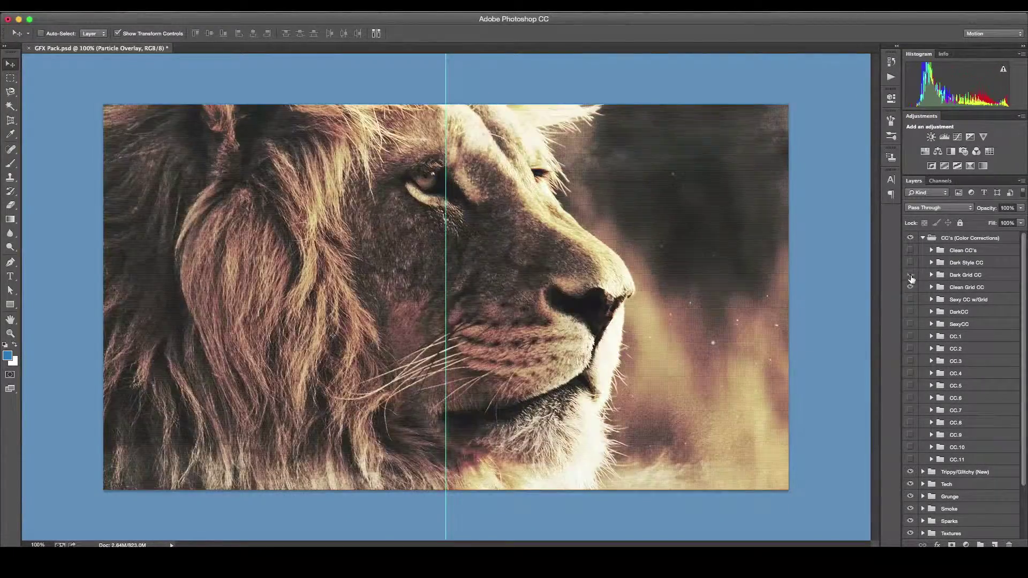
Try Dark Style and Dark Grid grades, settle on SexyCC, and reveal the Grunge layers.
left_click(910, 312)
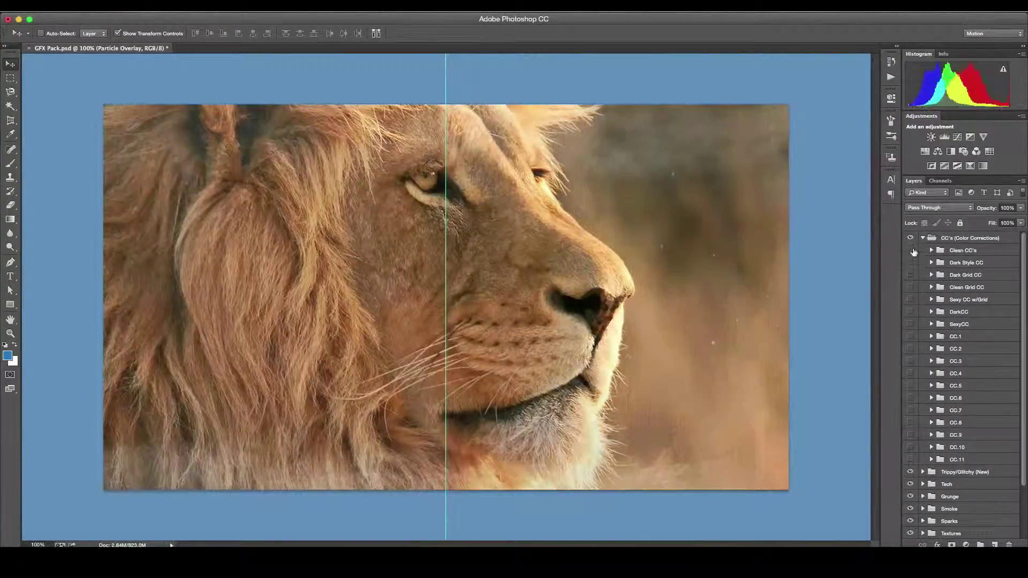
left_click(911, 287)
left_click(910, 250)
left_click(911, 262)
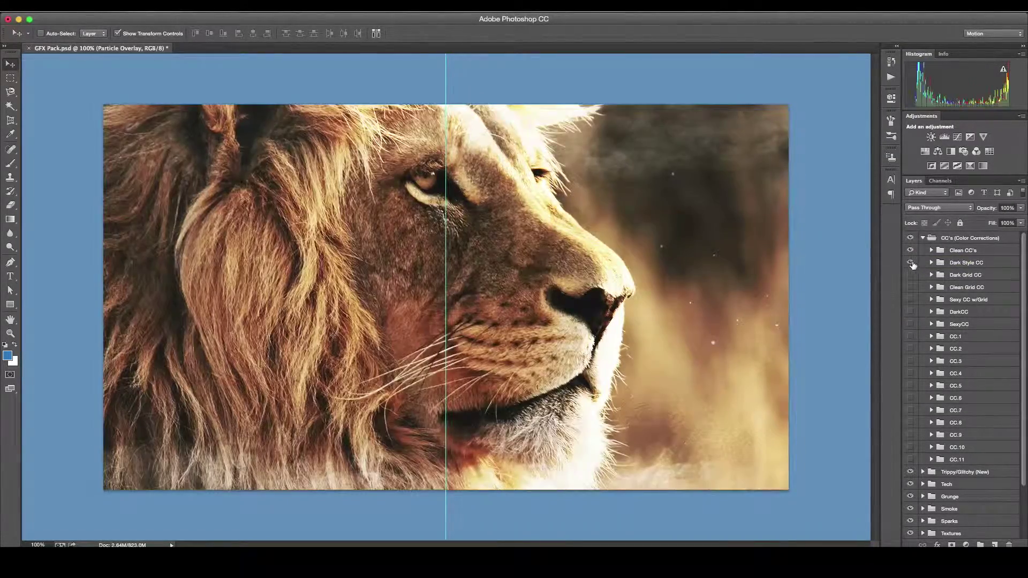
left_click(910, 263)
left_click(911, 250)
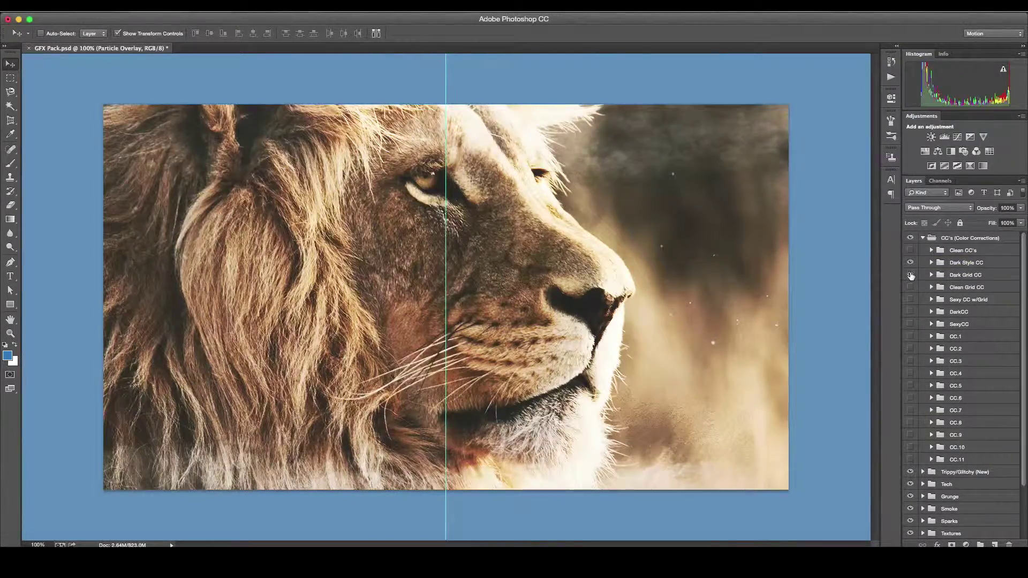
left_click(911, 274)
left_click(910, 311)
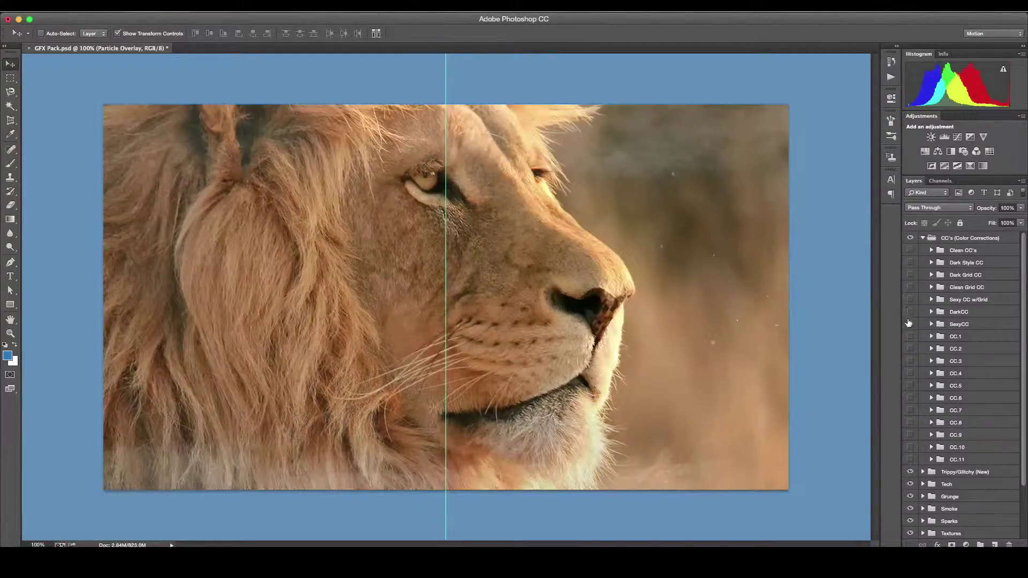
left_click(910, 324)
left_click(923, 238)
left_click(923, 274)
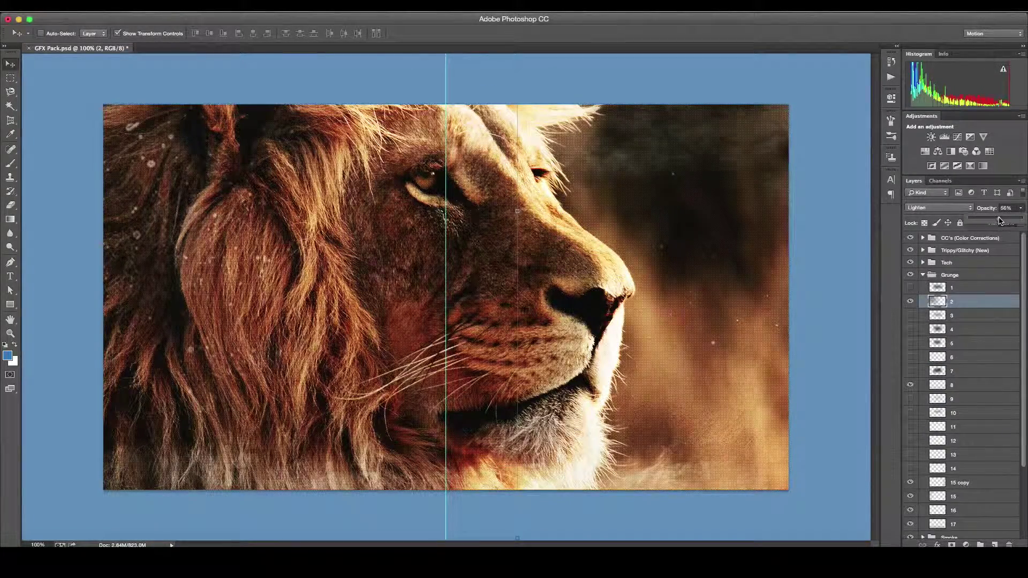
Select grunge layers 8, 15 copy and 17, moving the horizontal guide up to the lion's eye.
left_click(959, 385)
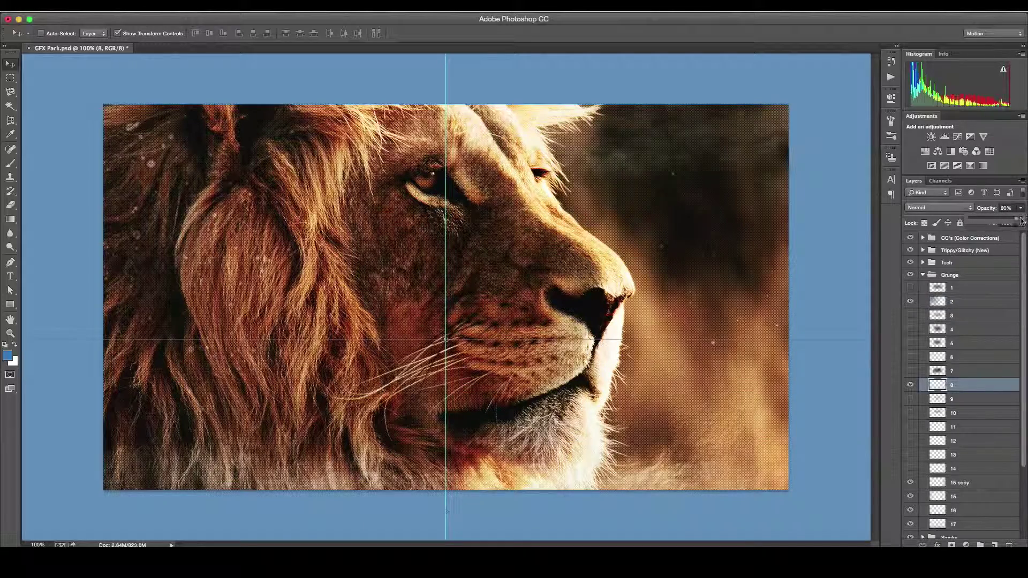
left_click_drag(446, 340, 695, 210)
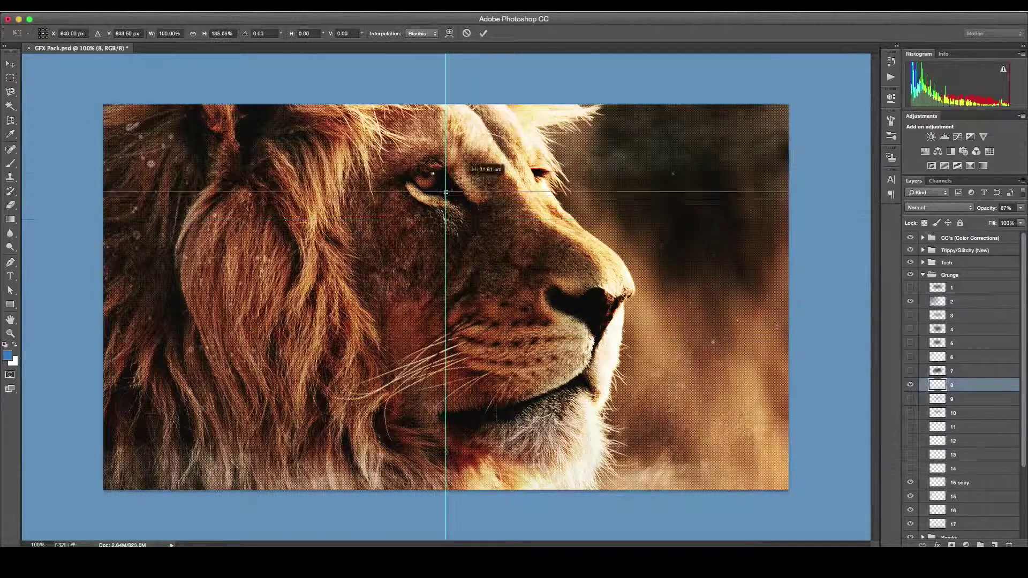
left_click(986, 483)
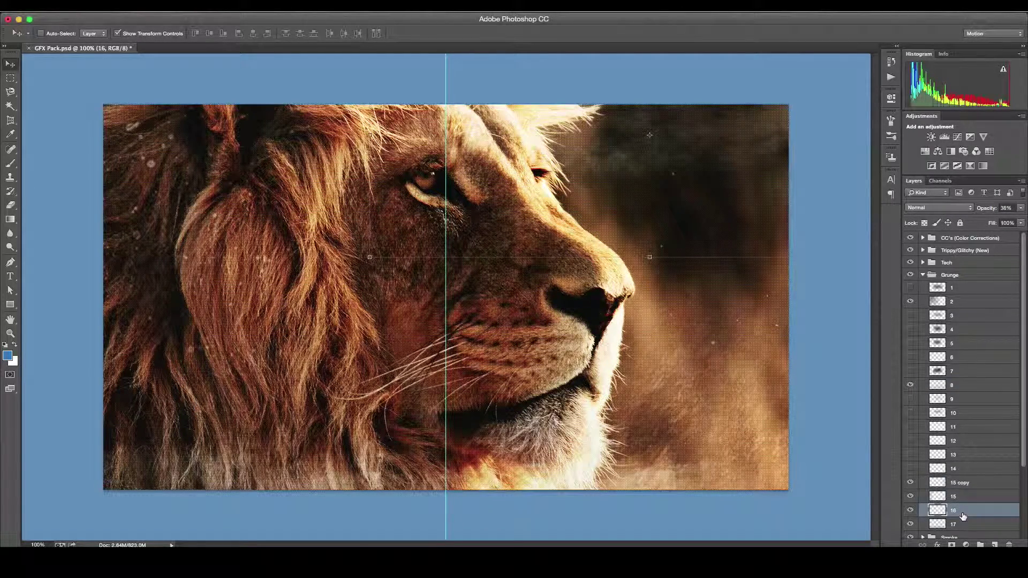
key("alt+bracketleft")
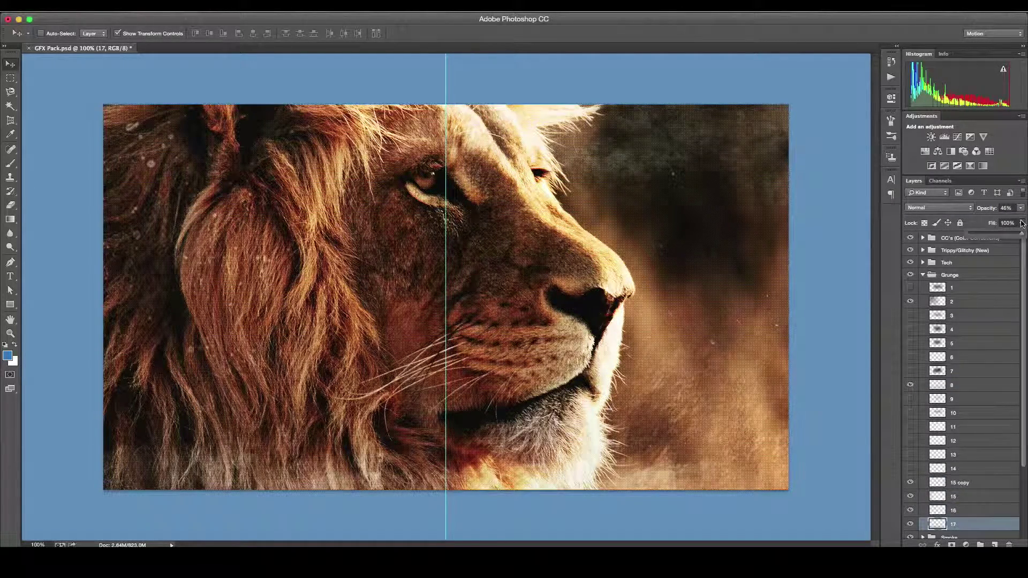
Adjust the bottom smoke layer's blending options and opacity, then show particle overlay 2.
left_click(923, 275)
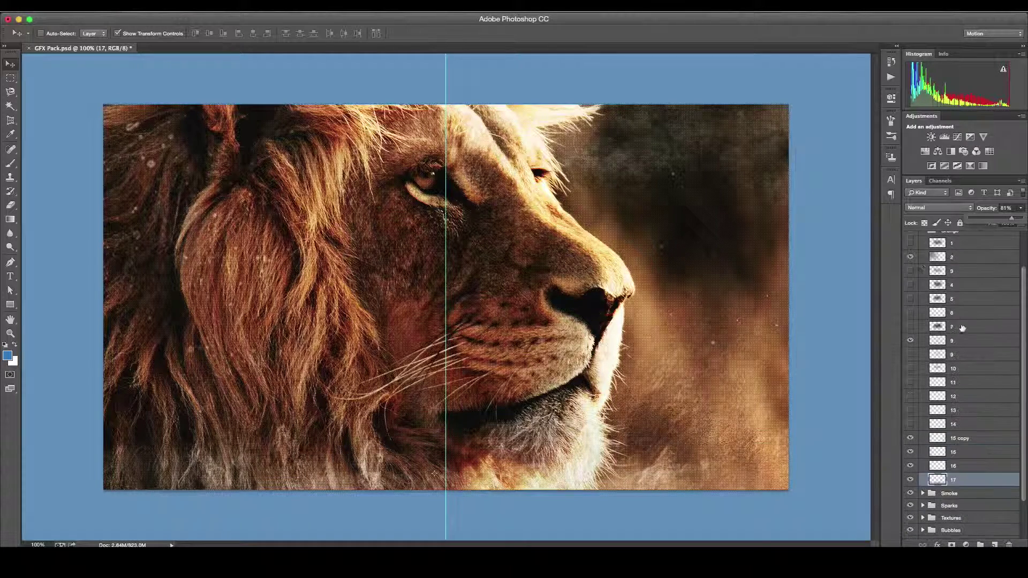
left_click(948, 287)
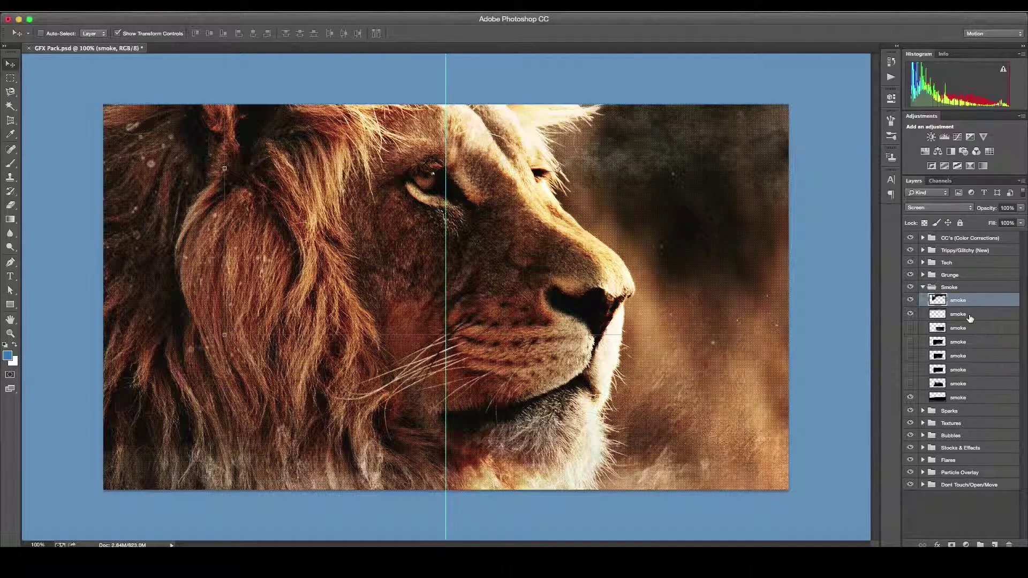
left_click(980, 397)
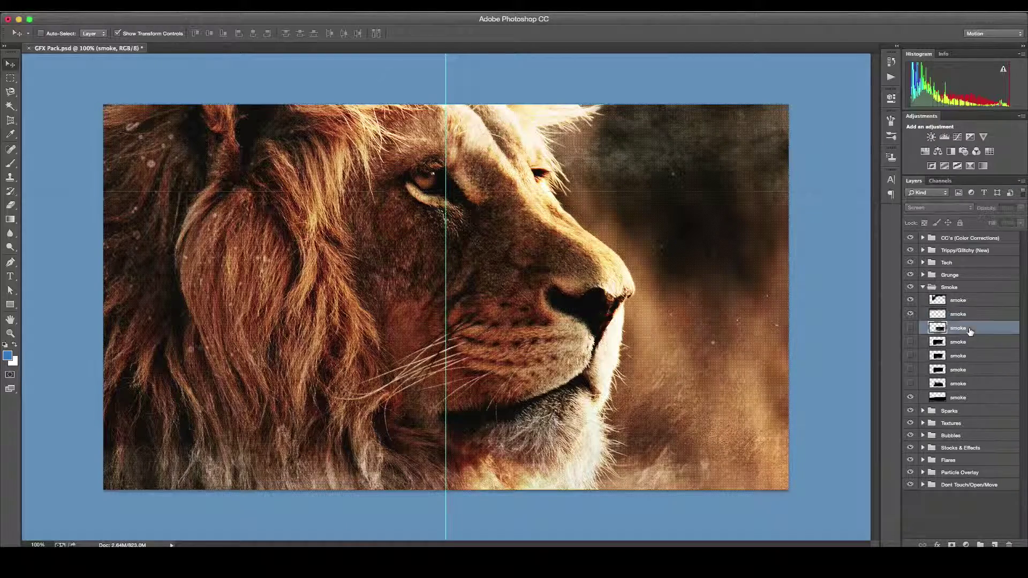
double_click(980, 397)
key("Return")
left_click_drag(1020, 207, 1020, 221)
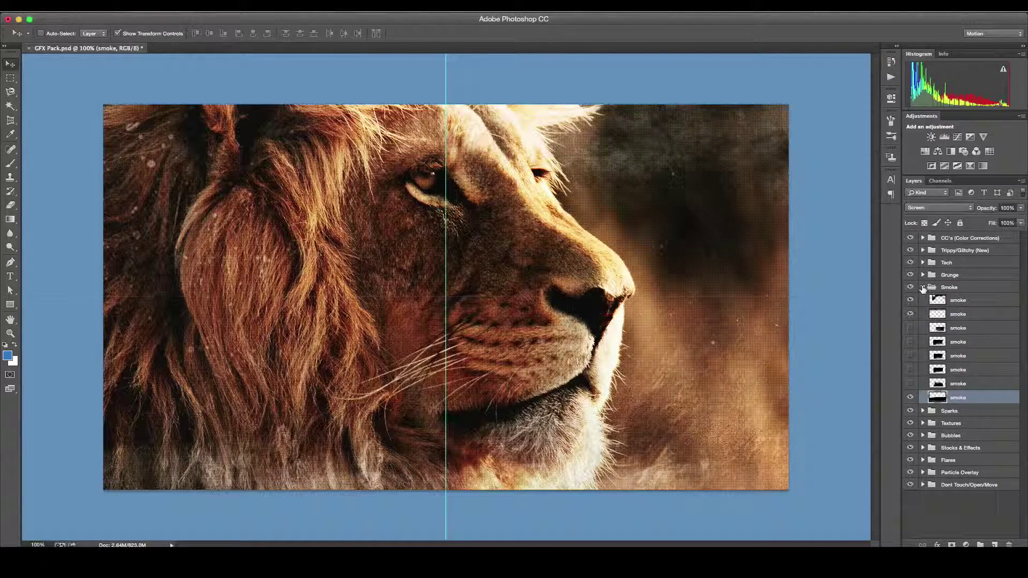
left_click(923, 287)
left_click(923, 360)
left_click(973, 388)
Resize particle overlay layer 7 with Free Transform.
scroll(916, 389, "down", 1)
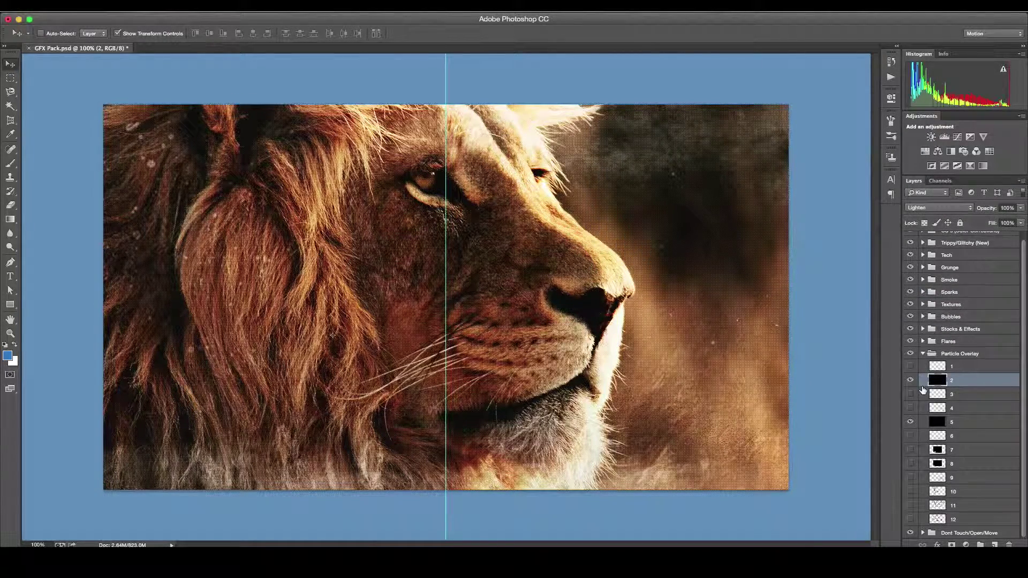
left_click(968, 449)
key("ctrl+t")
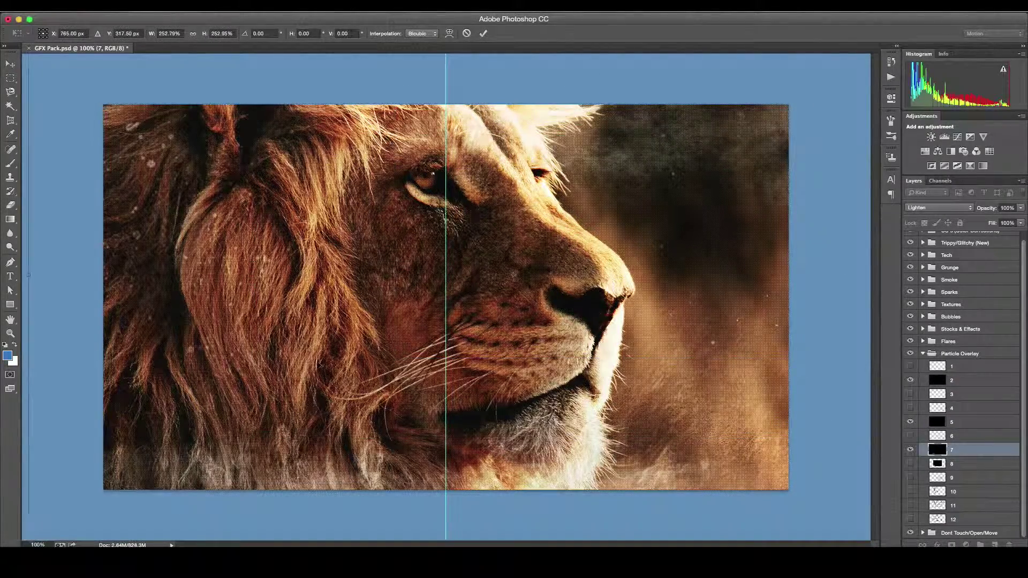
key("Return")
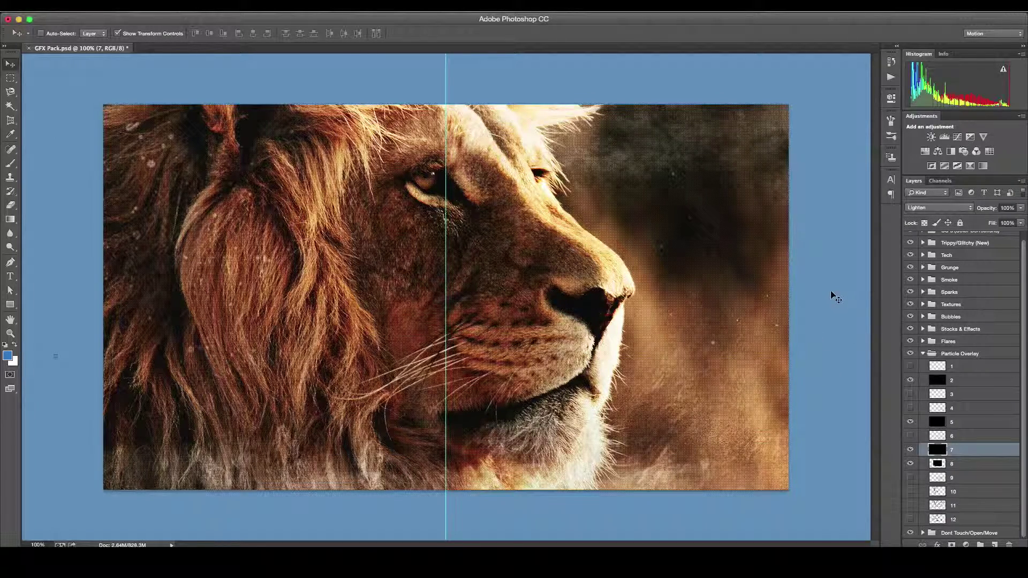
Fade the third smoke layer to 62% and shift it slightly up and right.
left_click(923, 353)
left_click(922, 287)
left_click(958, 328)
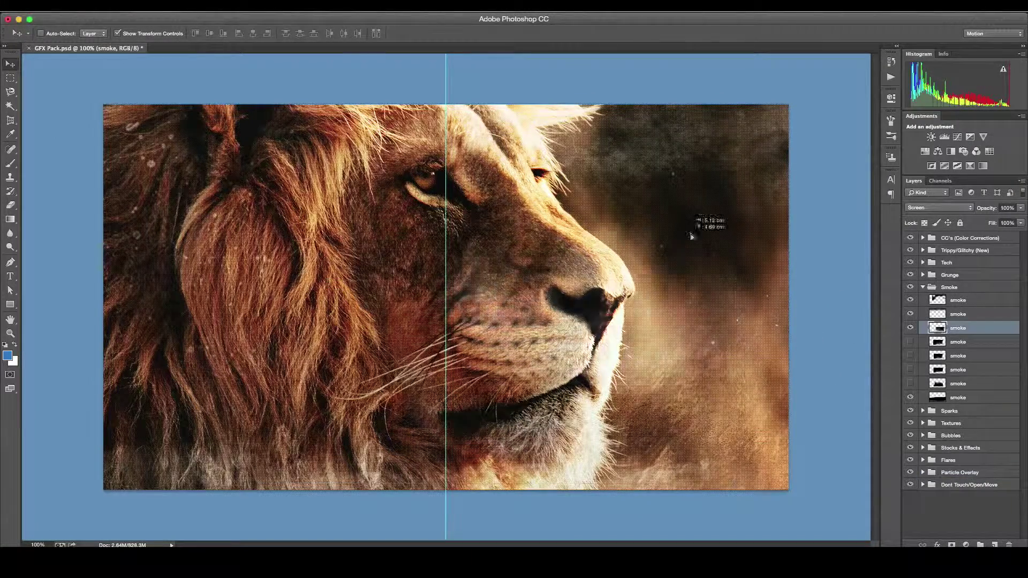
left_click_drag(1021, 208, 1003, 220)
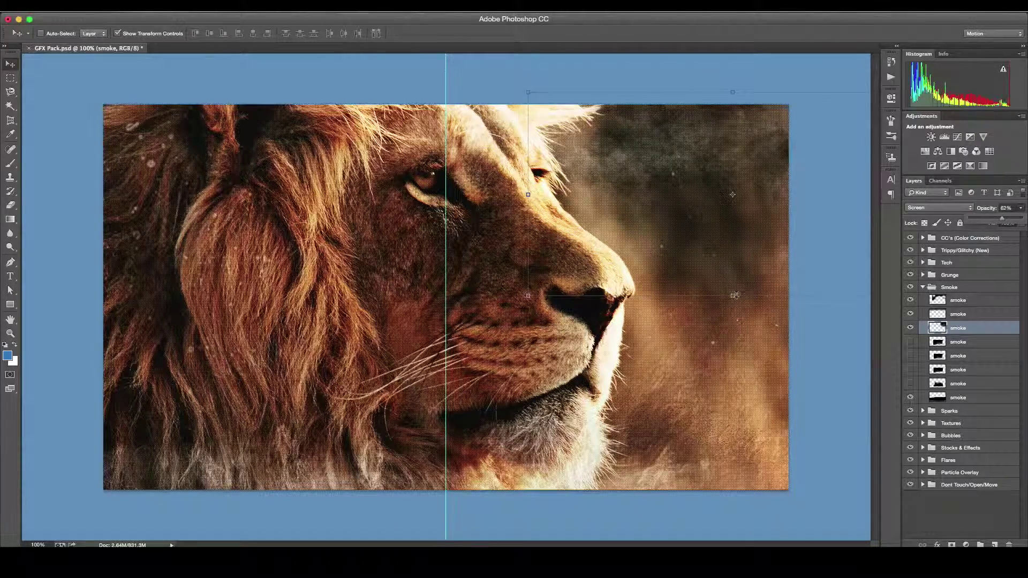
left_click_drag(735, 295, 742, 285)
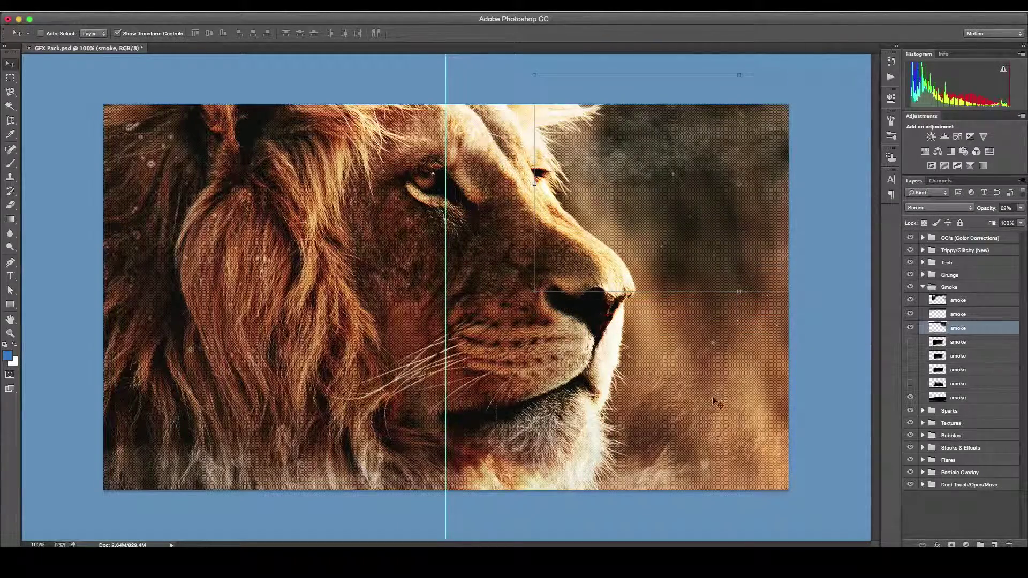
Save the image under a new name as a JPEG, accepting the quality options.
key("ctrl+shift+s")
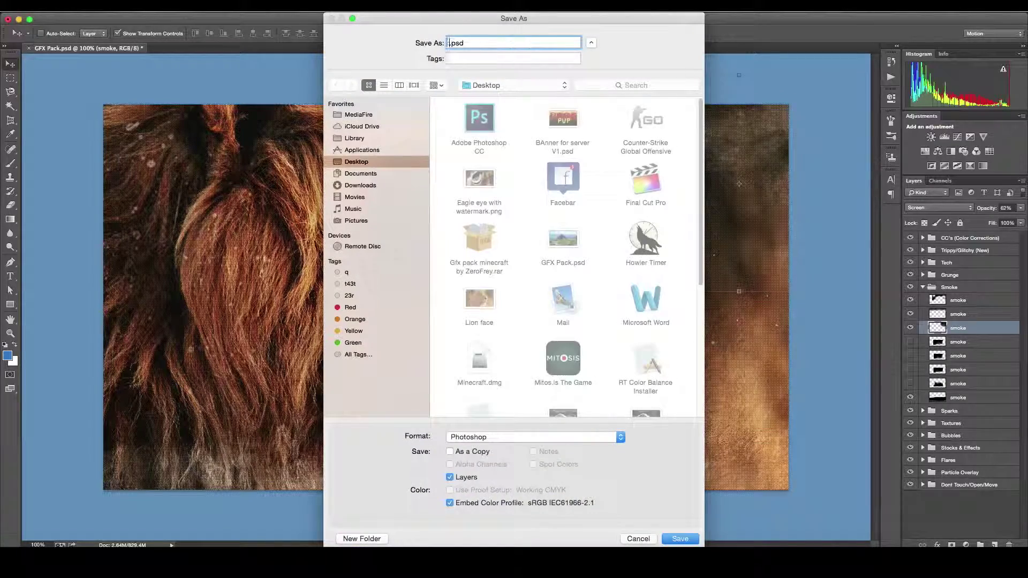
type("Lion Facebook")
left_click(534, 437)
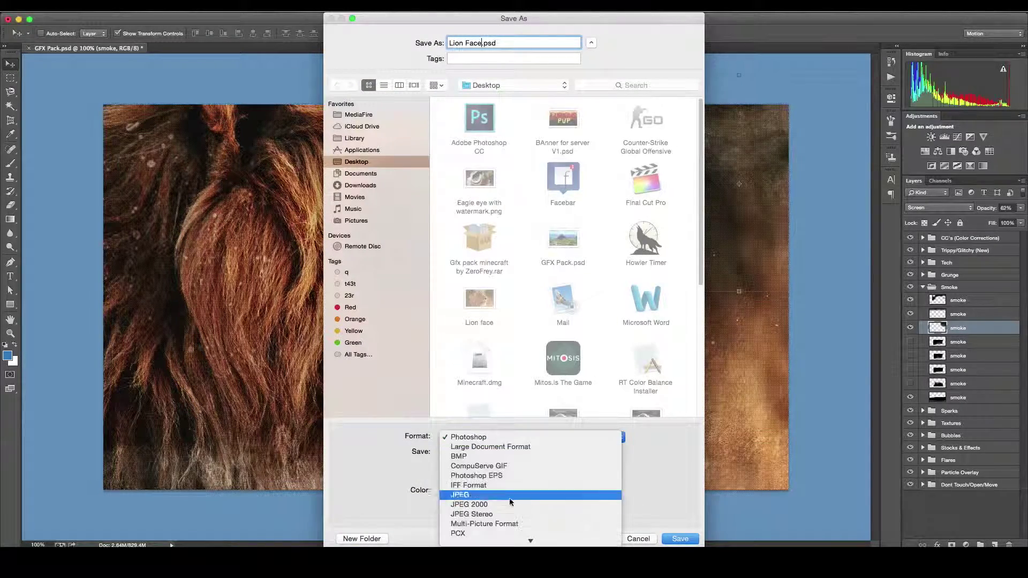
left_click(525, 523)
key("Return")
left_click(551, 173)
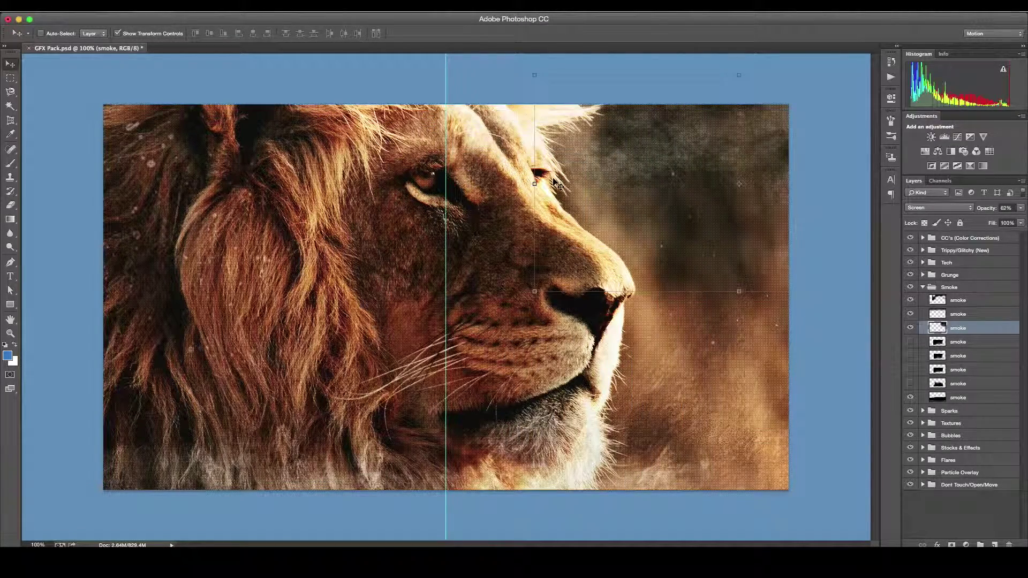